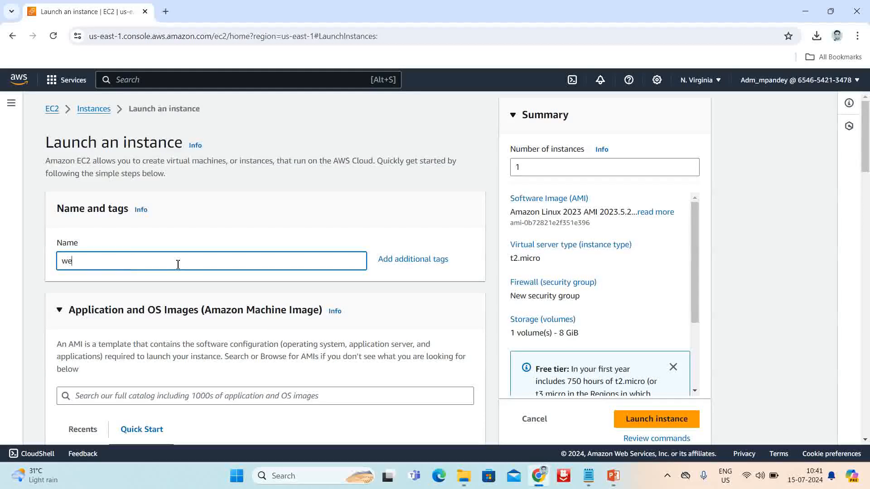
# Name the new instance webserver1
pyautogui.write('bserver1')
pyautogui.scroll(-4, 188, 270)
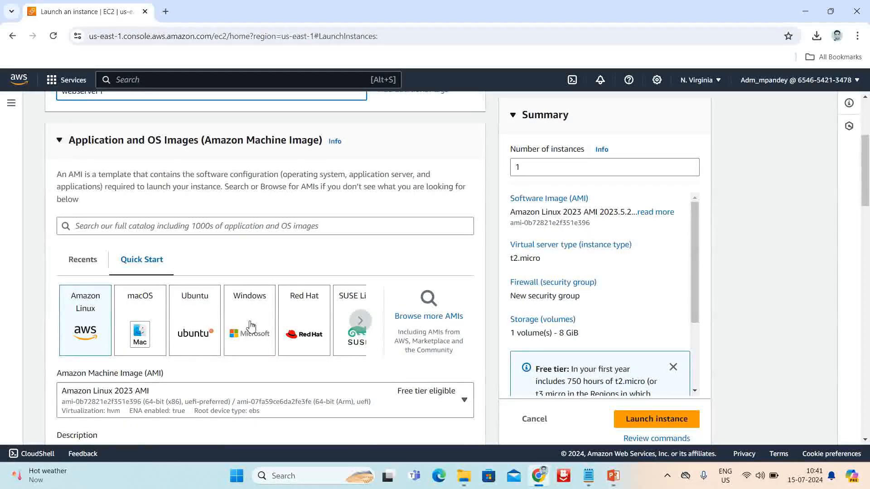
# Switch the AMI to Ubuntu Server 24.04 LTS (HVM), SSD Volume Type and confirm the changes
pyautogui.click(202, 321)
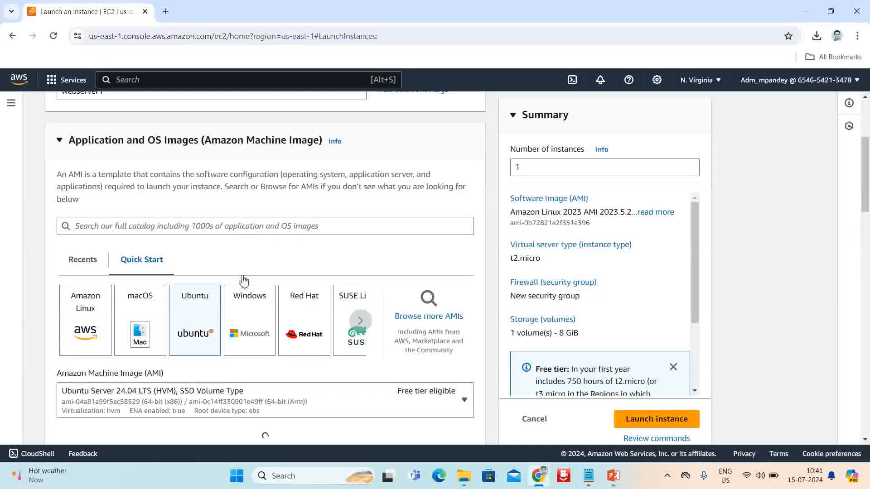
pyautogui.scroll(-1, 243, 281)
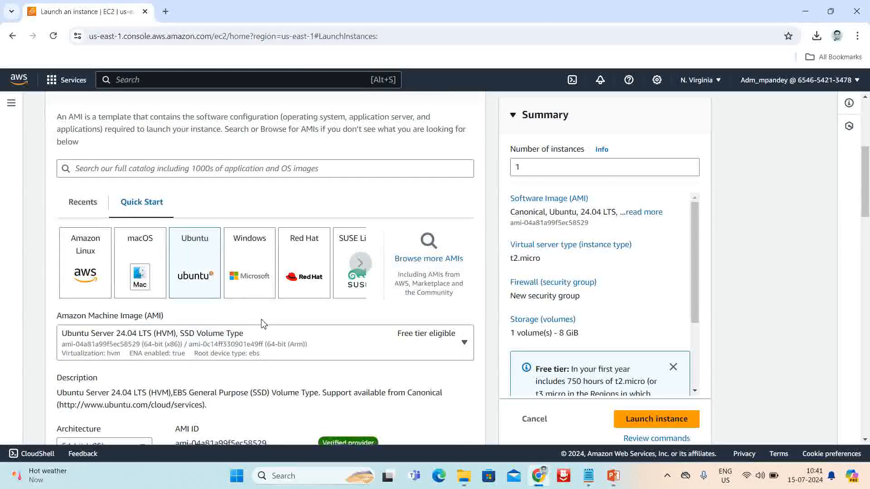
pyautogui.scroll(-1, 390, 315)
pyautogui.click(464, 292)
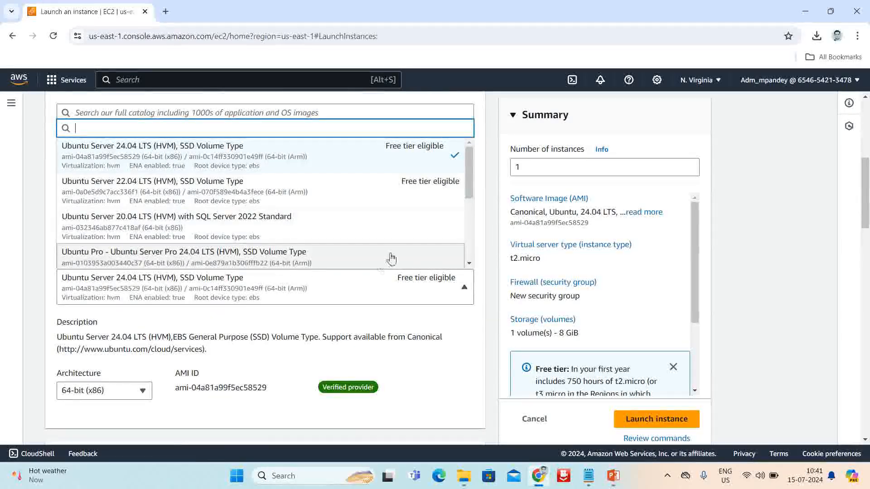
pyautogui.moveTo(467, 179)
pyautogui.mouseDown()
pyautogui.moveTo(469, 237)
pyautogui.moveTo(472, 172)
pyautogui.mouseUp()
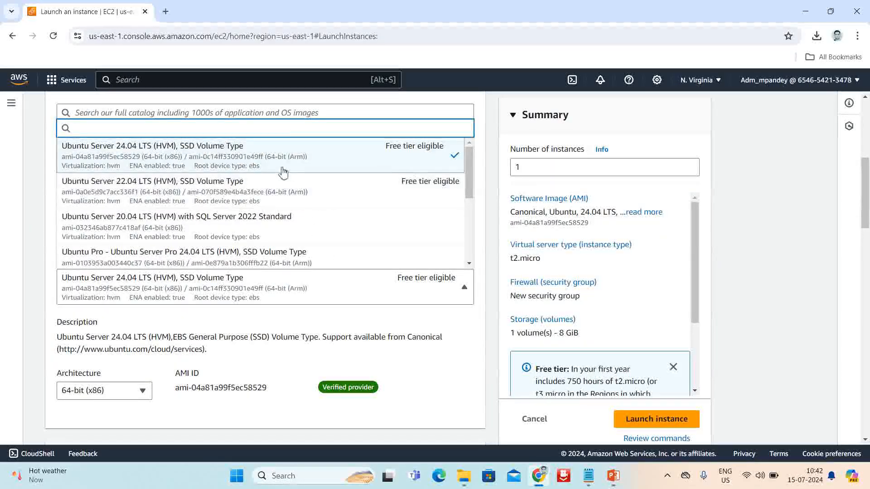
pyautogui.click(196, 161)
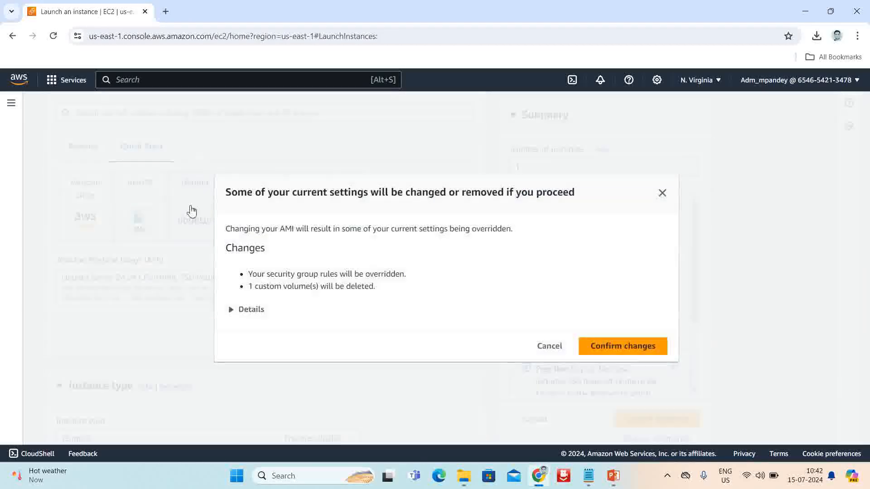
pyautogui.click(620, 346)
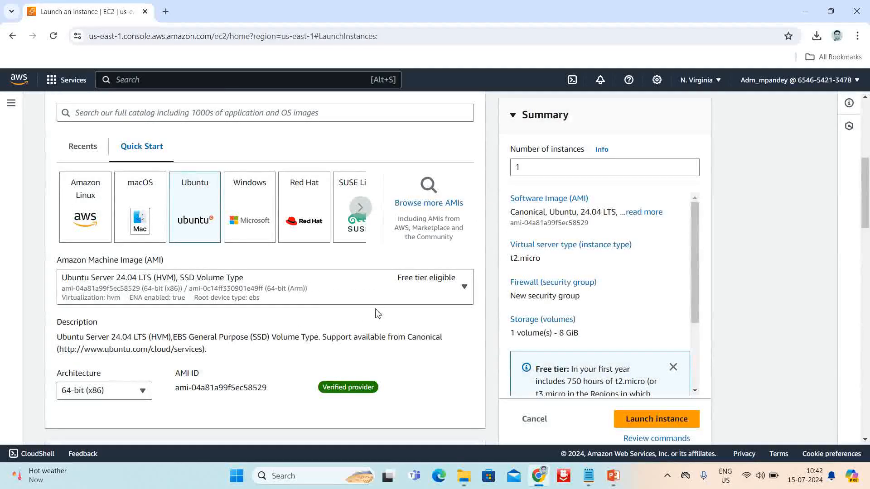
pyautogui.scroll(-6, 378, 313)
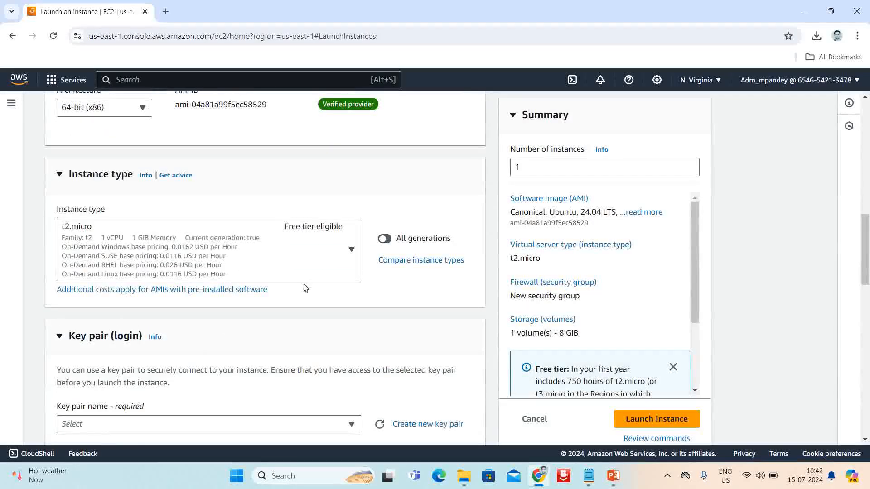
pyautogui.scroll(-4, 223, 266)
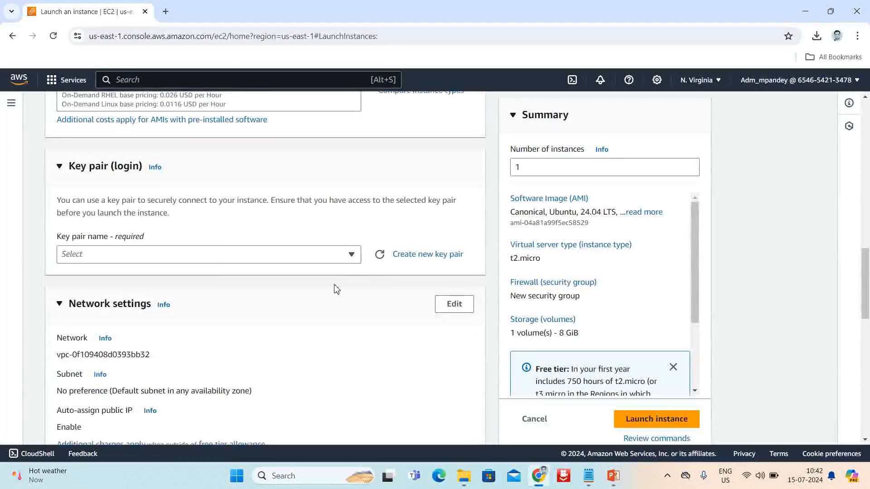
# Create an RSA key pair named webserverkey in .pem format and use it for the instance
pyautogui.click(355, 256)
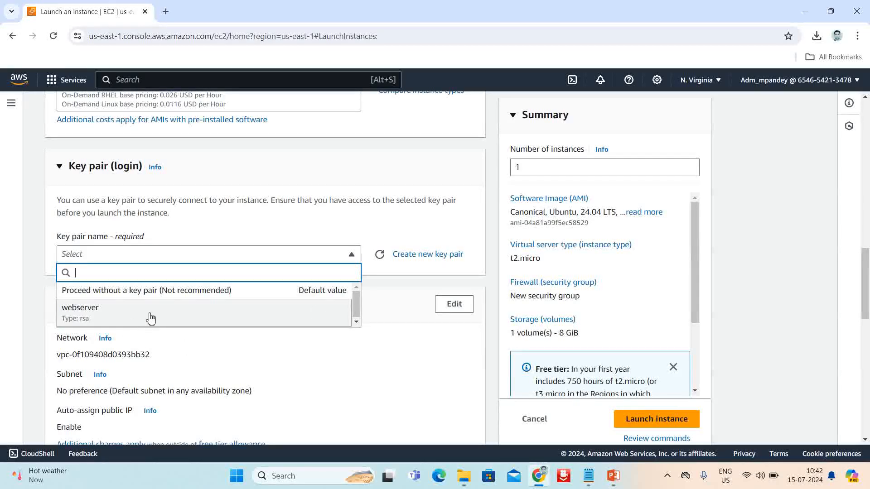
pyautogui.click(151, 317)
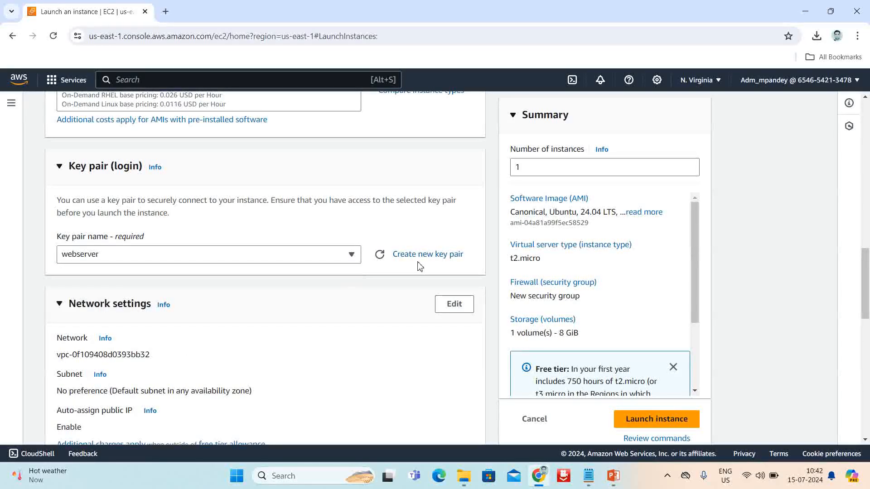
pyautogui.click(410, 255)
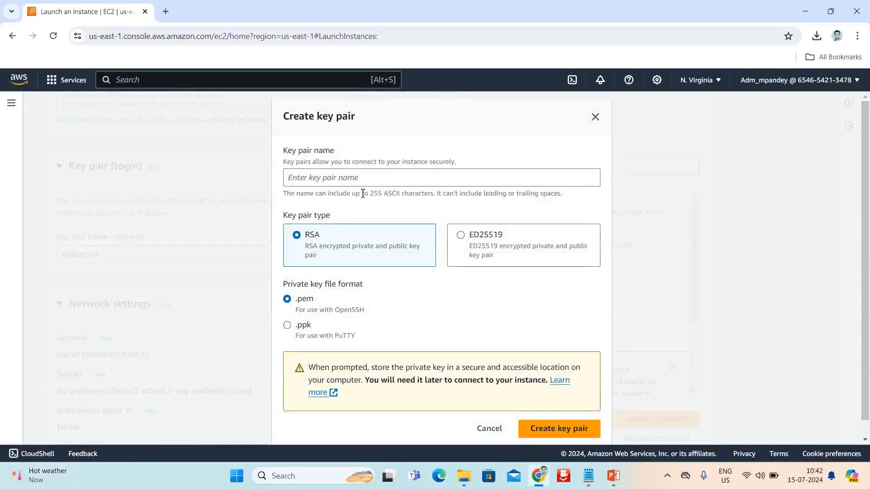
pyautogui.click(359, 183)
pyautogui.write('webserver')
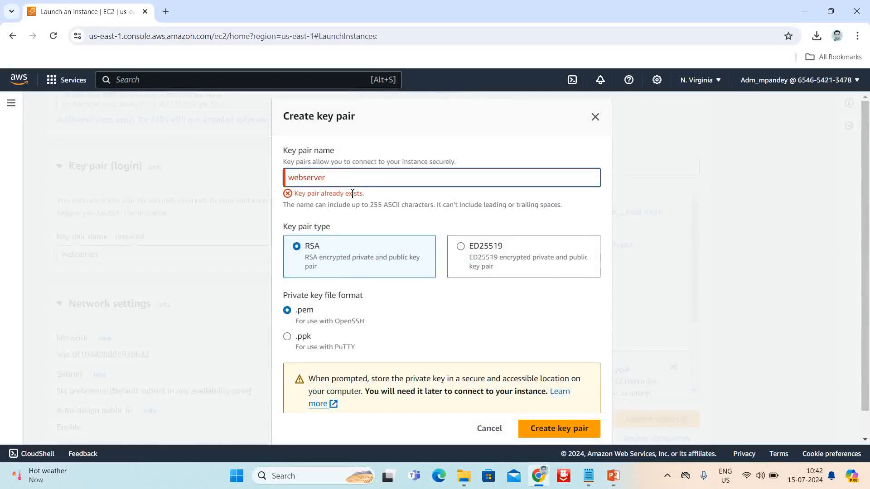
pyautogui.write('key')
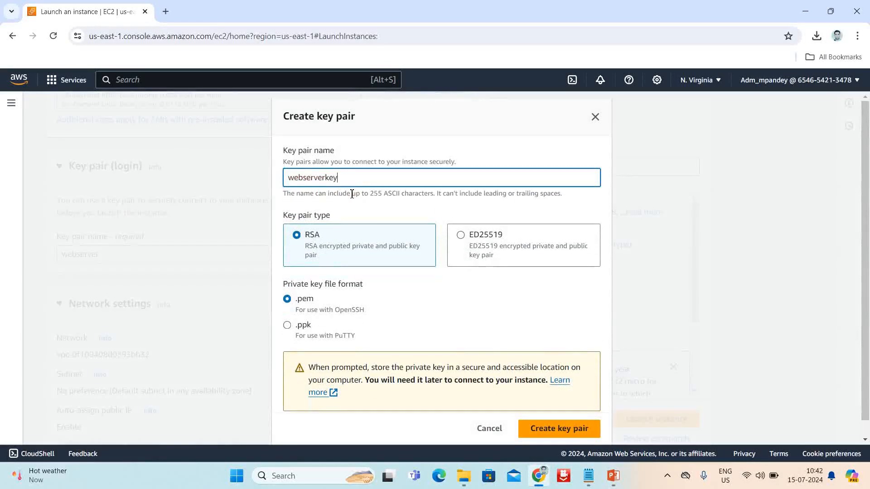
pyautogui.click(586, 434)
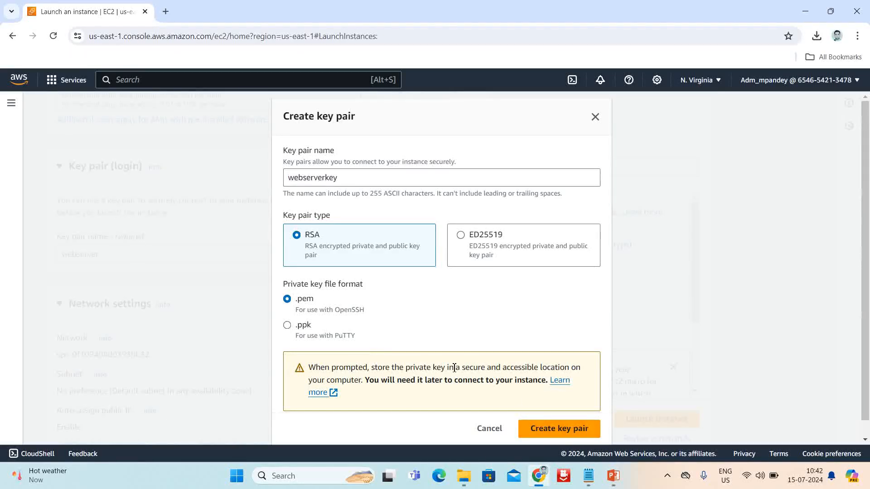
pyautogui.scroll(-2, 285, 312)
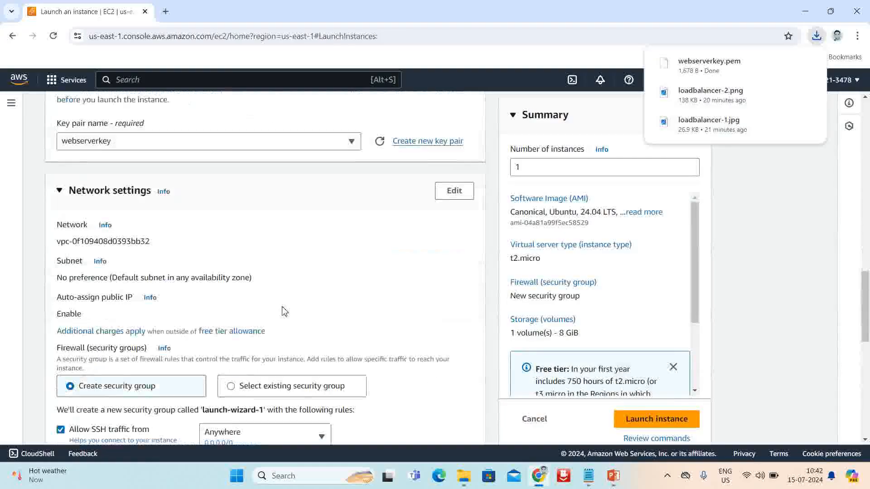
# Use DfccAldVPC2406-vpc with subnet public2-us-east-1b and auto-assign public IP set to Enable
pyautogui.click(453, 194)
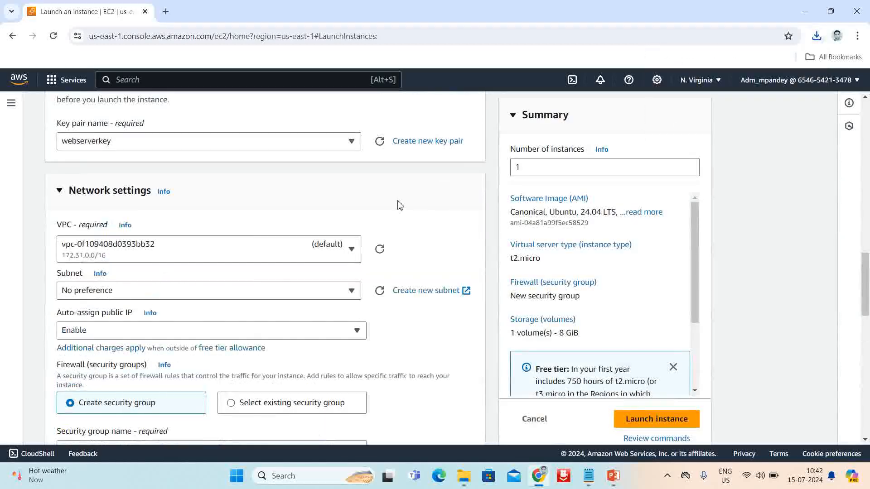
pyautogui.click(342, 262)
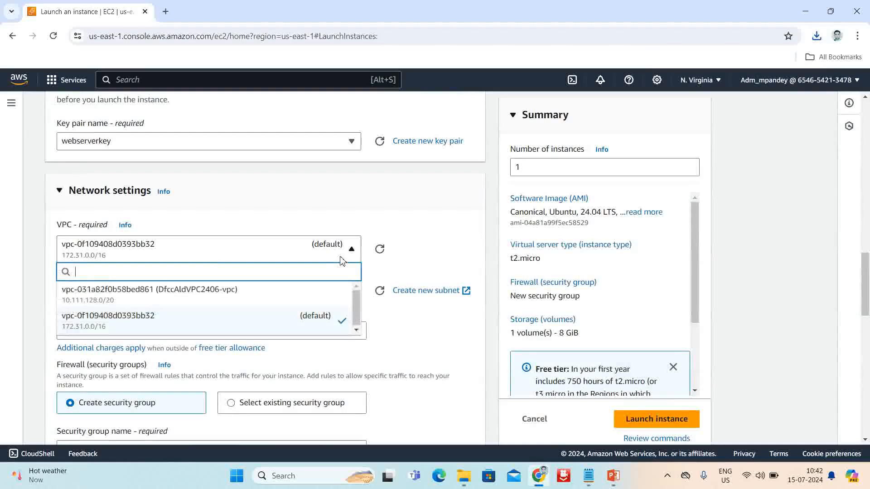
pyautogui.click(166, 294)
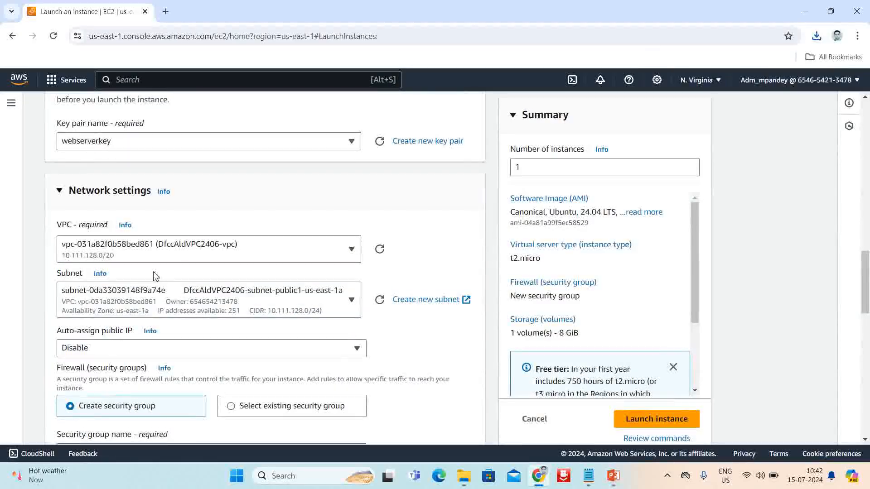
pyautogui.scroll(-1, 322, 271)
pyautogui.click(336, 249)
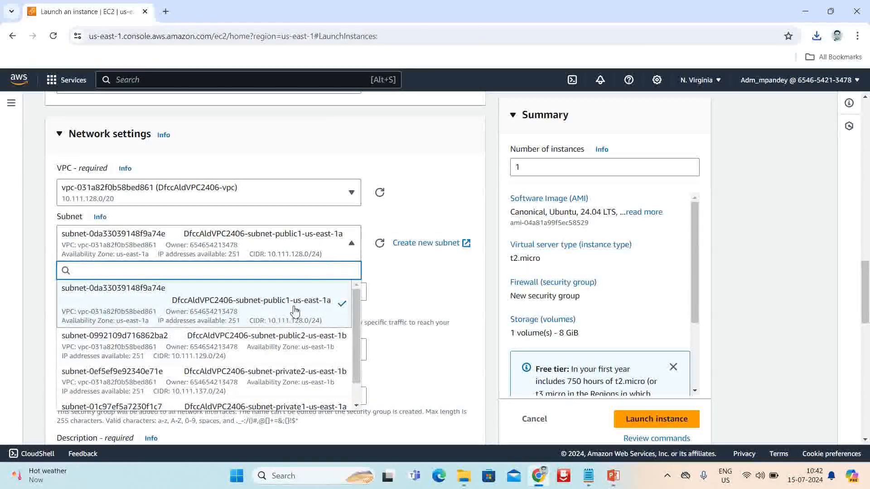
pyautogui.click(276, 347)
pyautogui.scroll(-1, 378, 252)
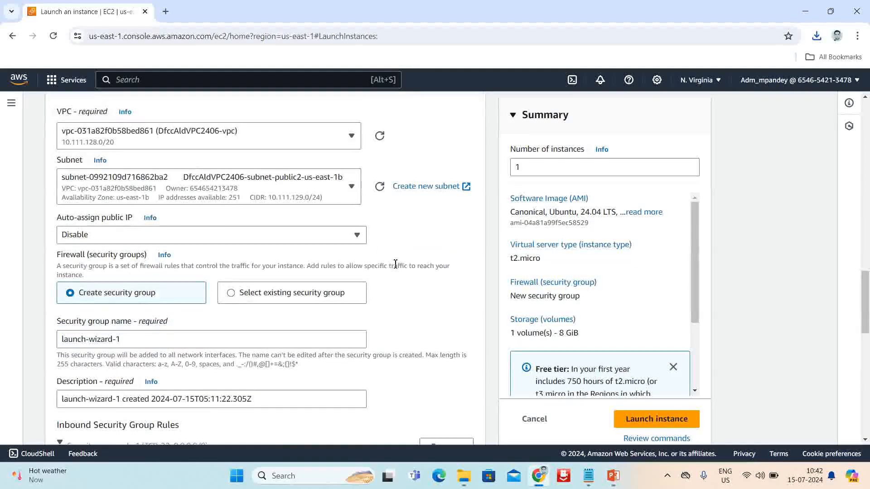
pyautogui.click(357, 236)
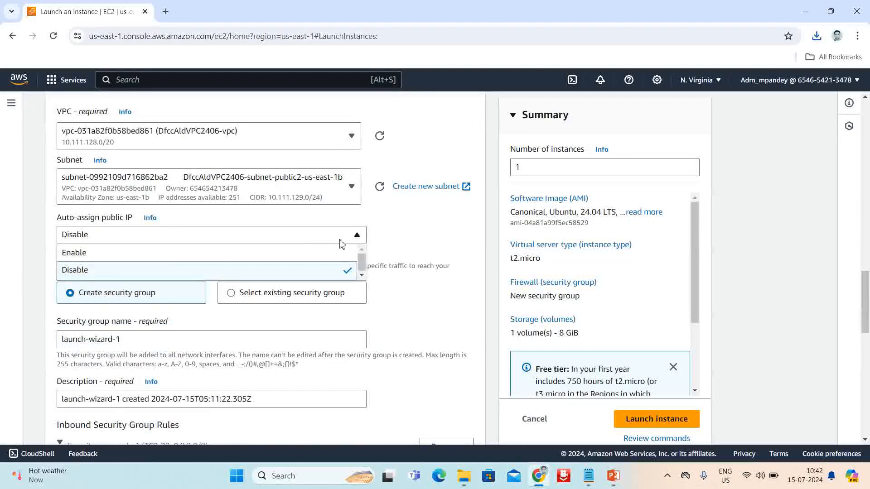
pyautogui.click(113, 252)
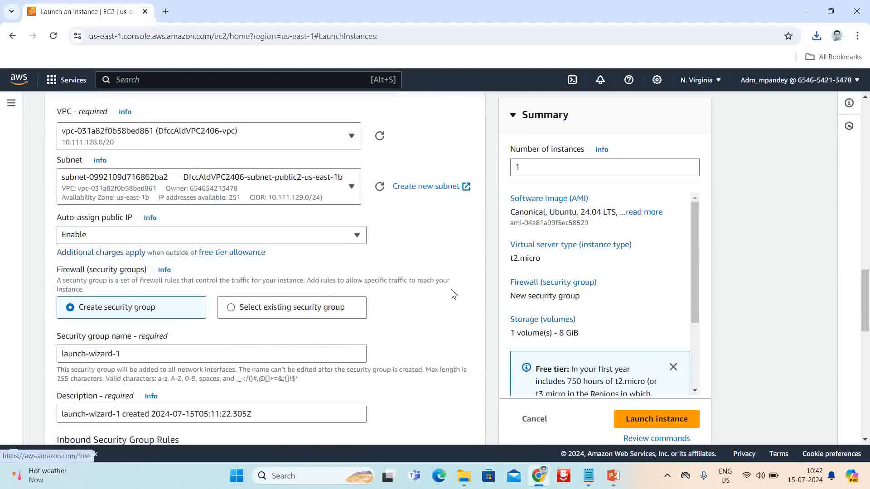
pyautogui.scroll(-2, 453, 294)
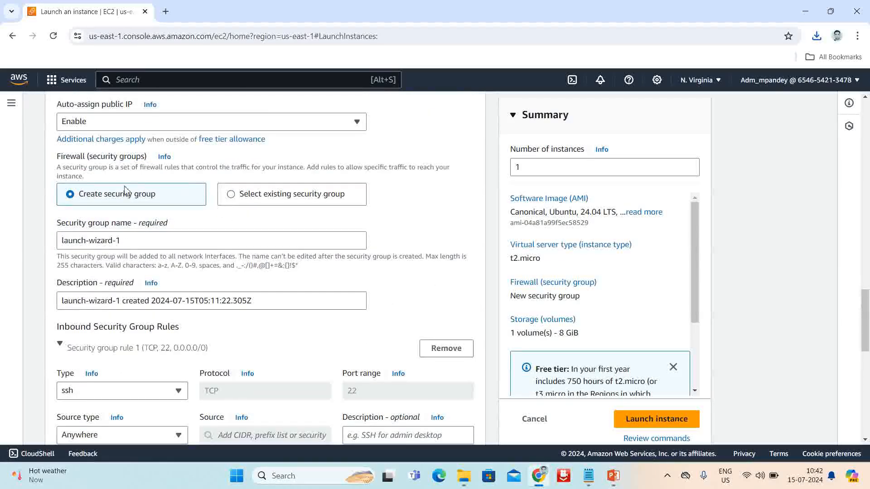
# Select the existing security group SG_Webserver for the instance
pyautogui.click(232, 196)
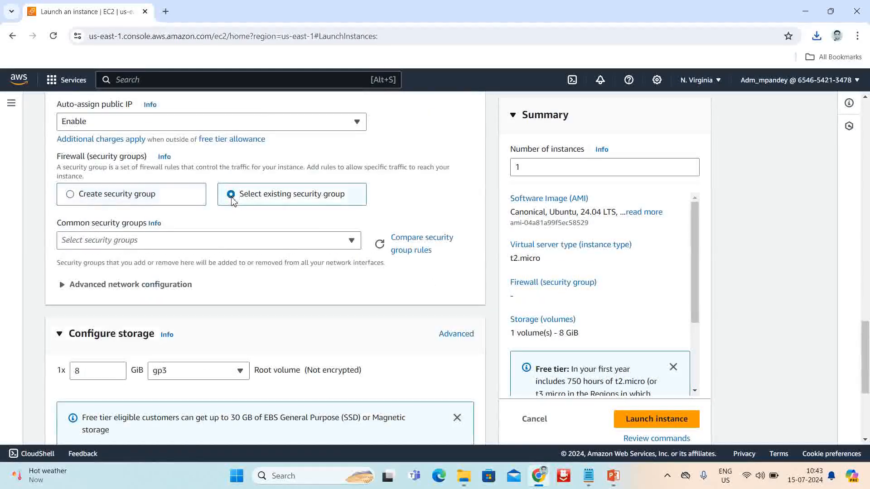
pyautogui.click(334, 245)
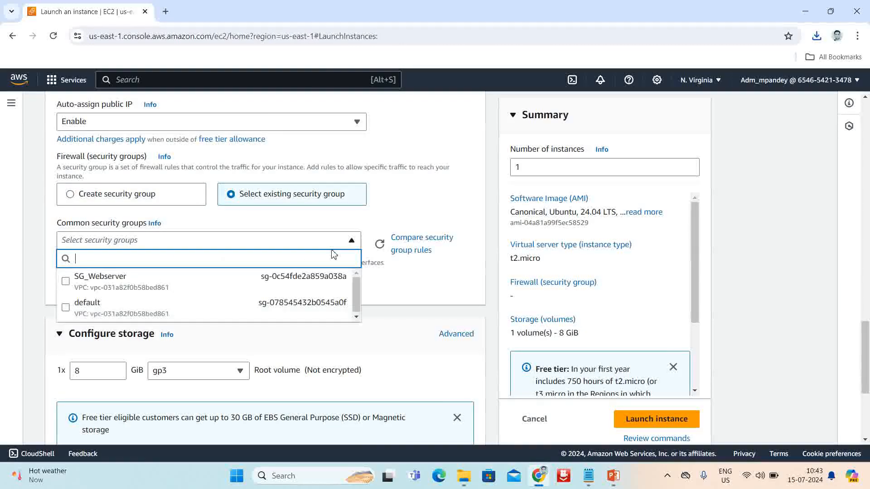
pyautogui.click(65, 282)
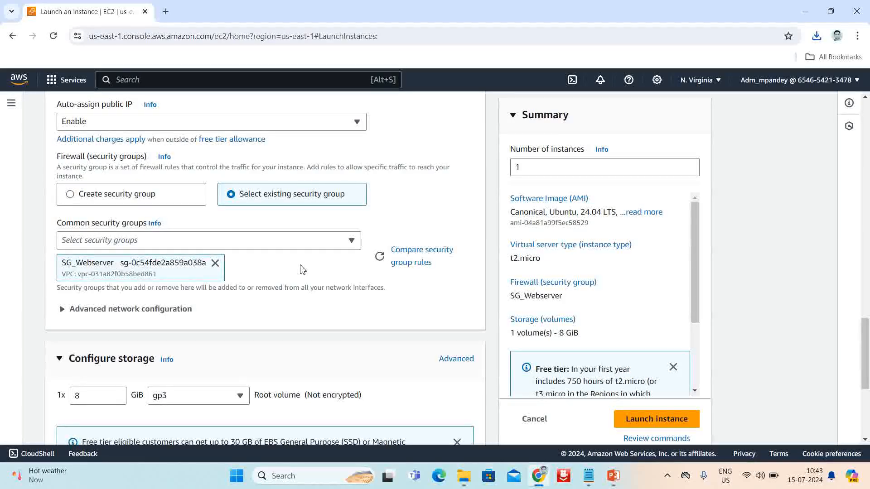
pyautogui.scroll(-5, 299, 269)
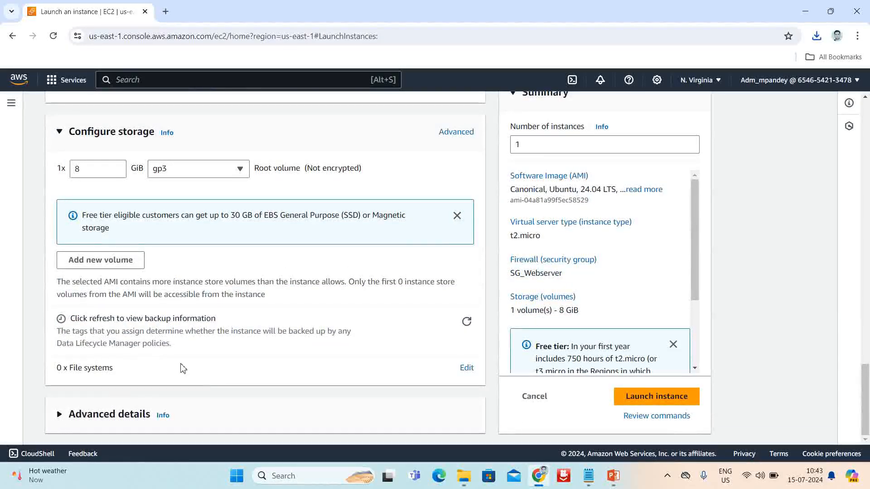
# In Advanced details user data, enter #!bin/bash, apt-get update -y and apt-get install apache2 -y
pyautogui.click(57, 421)
pyautogui.scroll(-10, 247, 324)
pyautogui.scroll(-15, 241, 332)
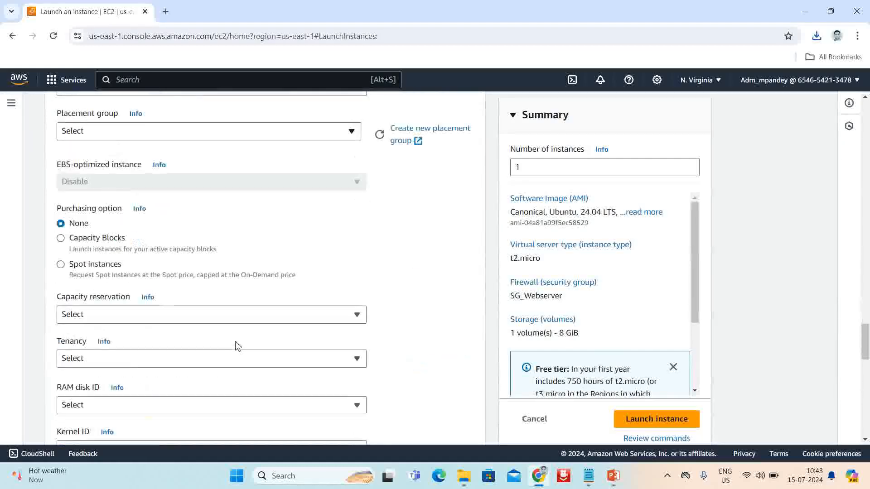
pyautogui.click(165, 267)
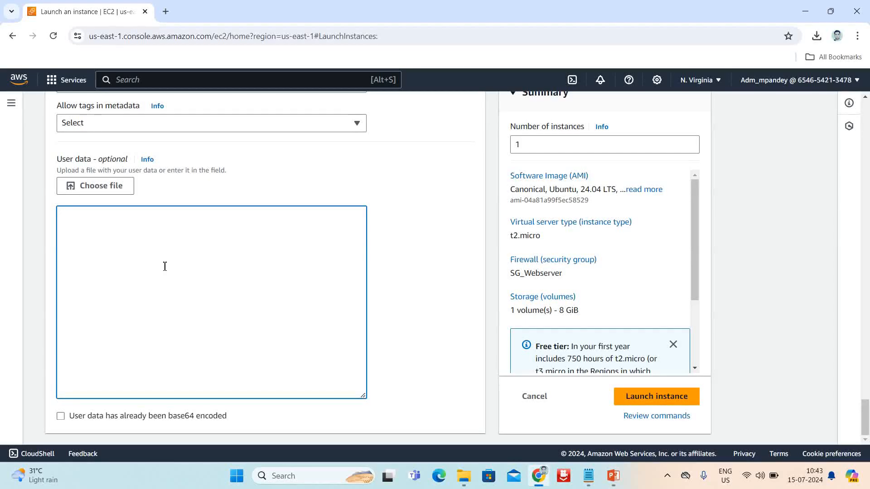
pyautogui.write('#!bin')
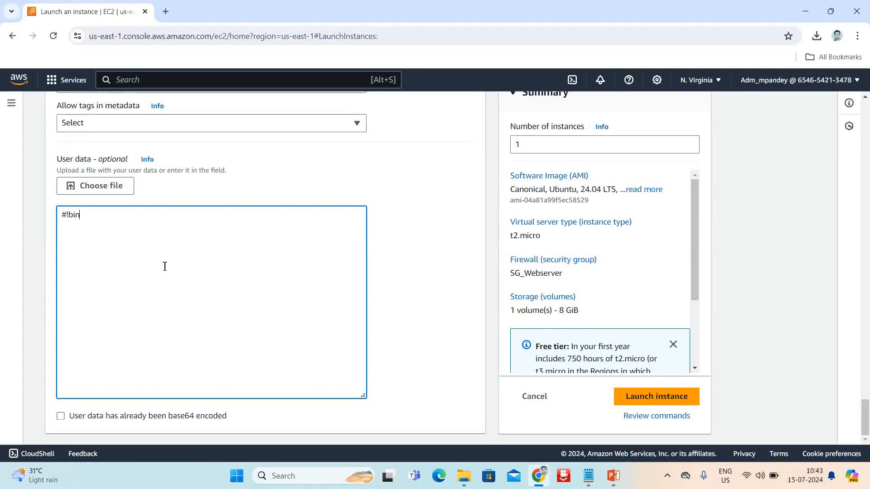
pyautogui.write('/bash')
pyautogui.press('Return')
pyautogui.write('apt-get')
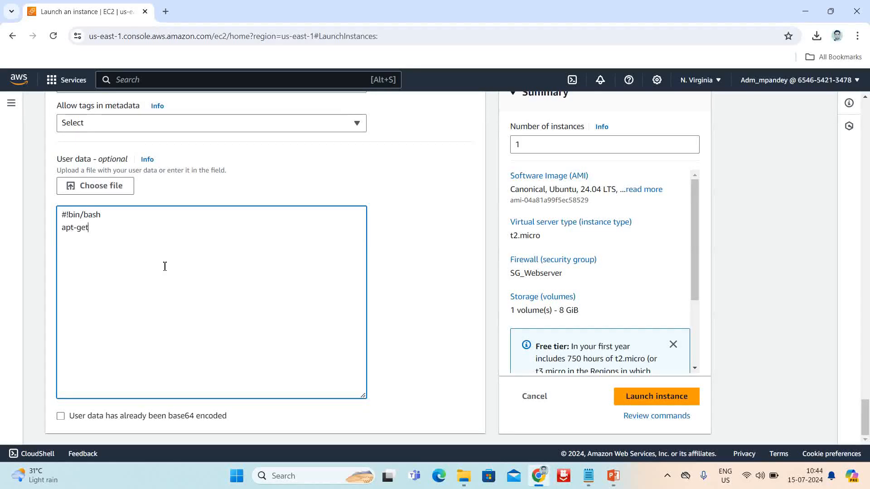
pyautogui.write(' update -y')
pyautogui.press('Return')
pyautogui.write('apt')
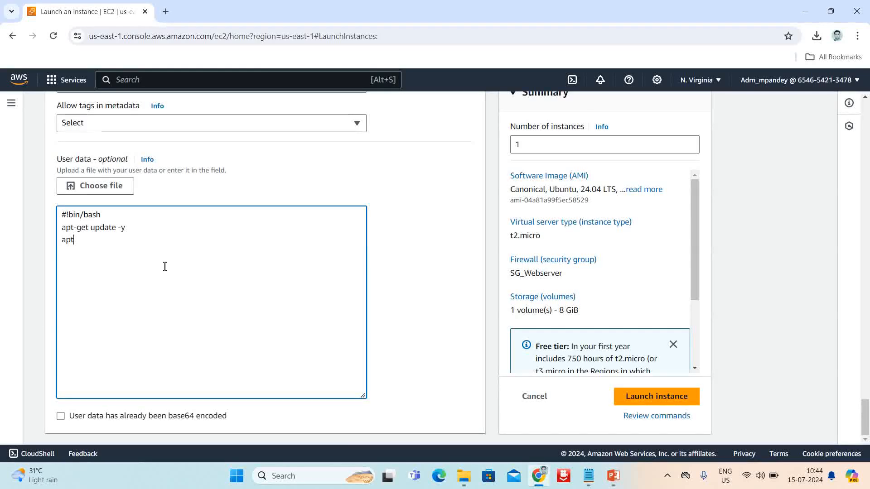
pyautogui.write('-get install ')
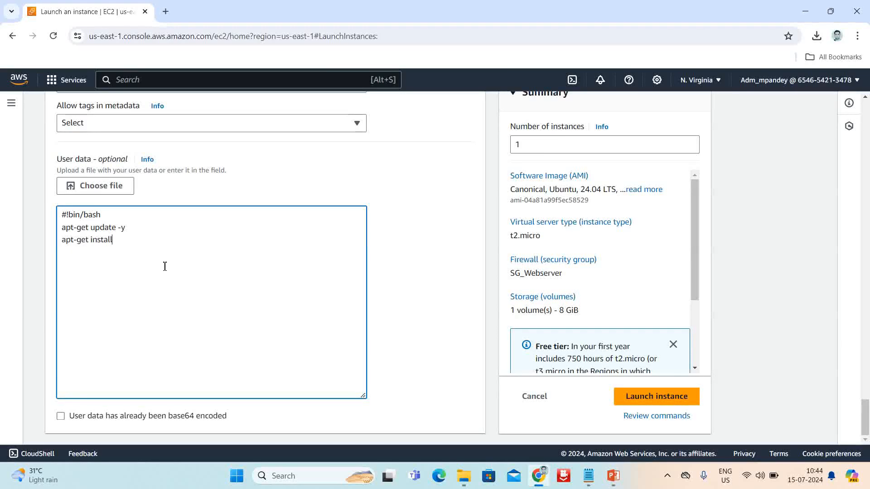
pyautogui.write('apach')
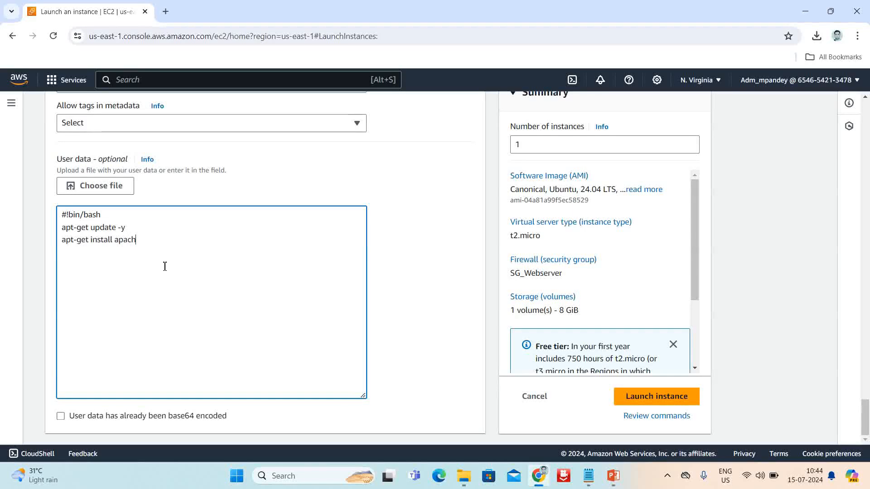
pyautogui.write('e2 -y')
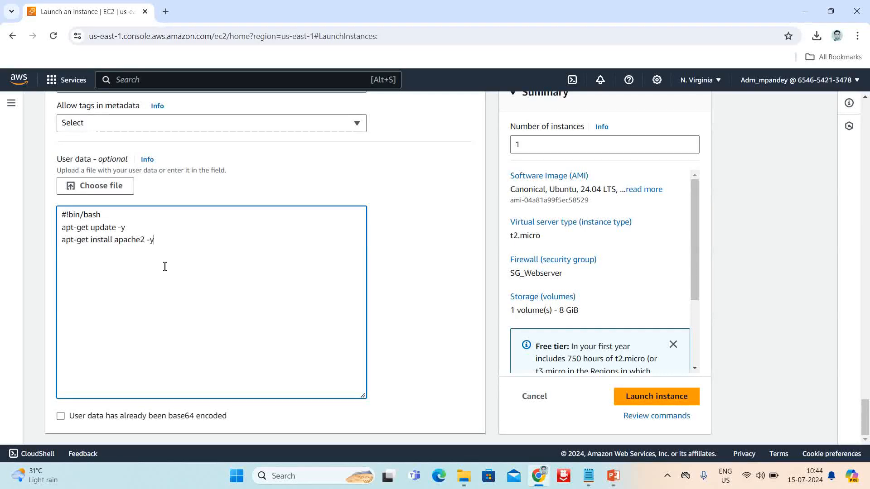
# Add lines writing 'Welcome to varansi' to /var/www/html/index.html and running systemctl start apache2
pyautogui.press('Return')
pyautogui.write('echo')
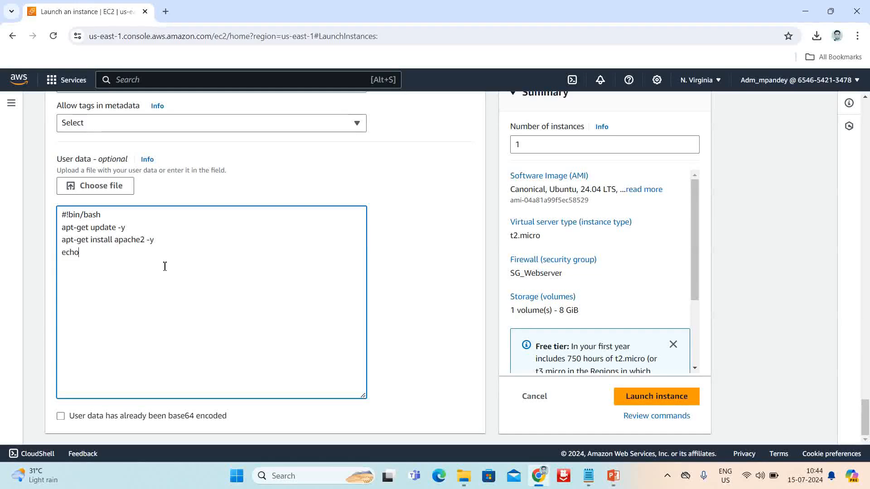
pyautogui.write(' ""Welco')
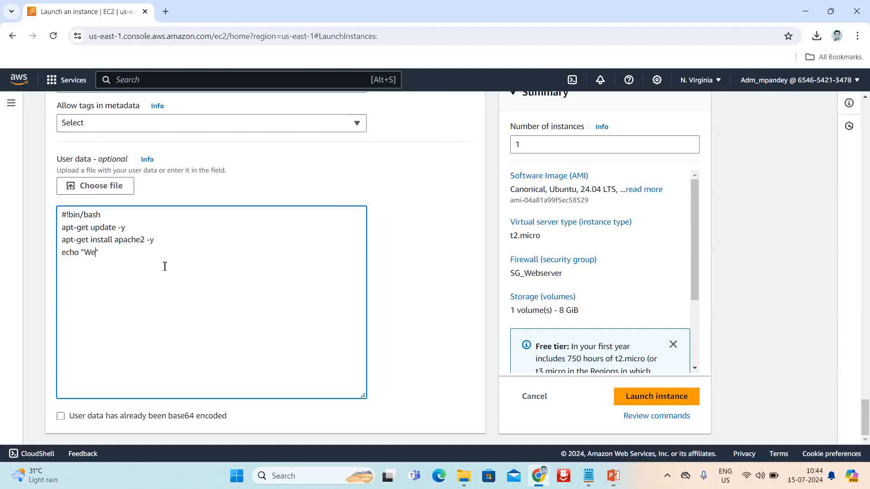
pyautogui.write('me to varansi')
pyautogui.press('Right')
pyautogui.write('>/var')
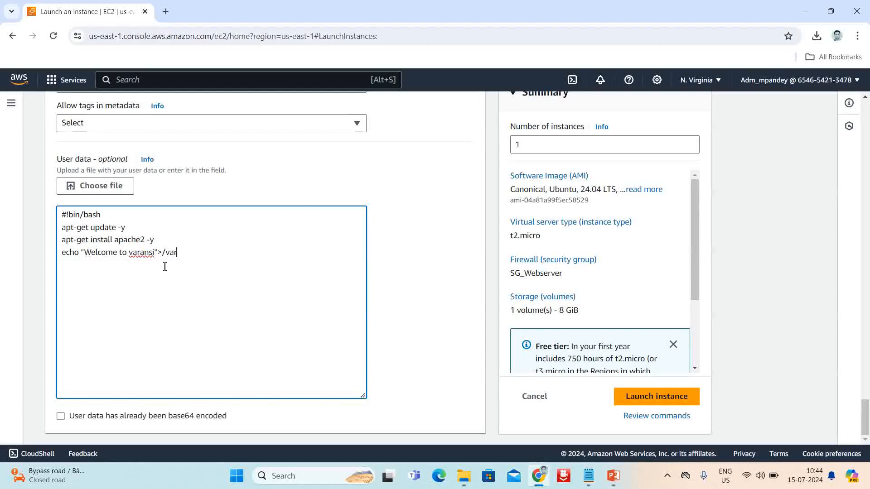
pyautogui.write('/www/html/')
pyautogui.write('index.html')
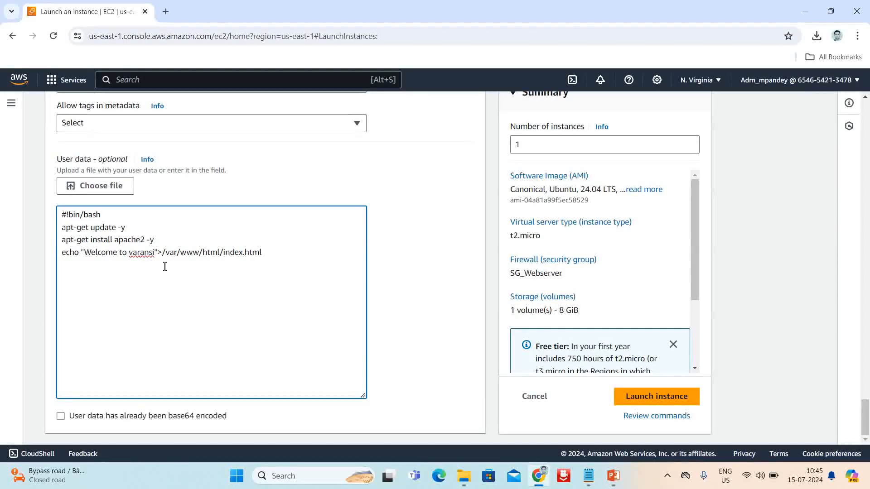
pyautogui.press('Return')
pyautogui.write('systemctl start')
pyautogui.write('apache2')
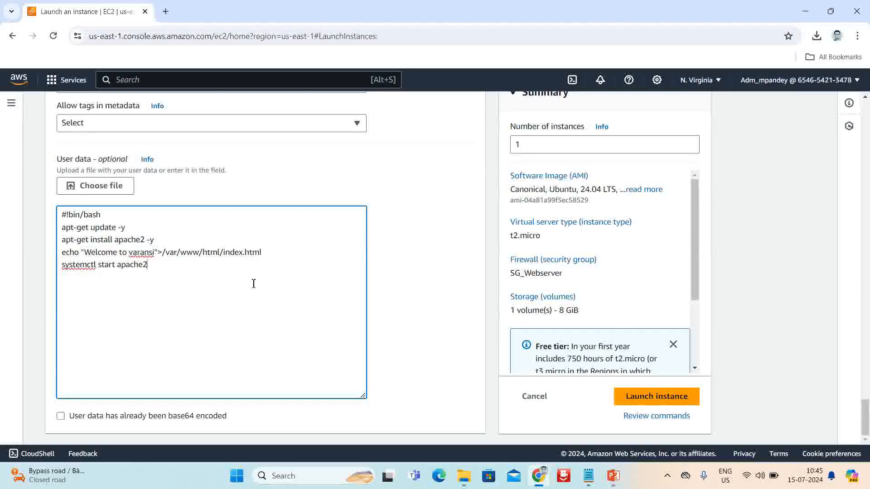
pyautogui.moveTo(82, 254); pyautogui.dragTo(148, 254)
pyautogui.click(245, 322)
pyautogui.moveTo(163, 291); pyautogui.dragTo(61, 214)
pyautogui.click(249, 359)
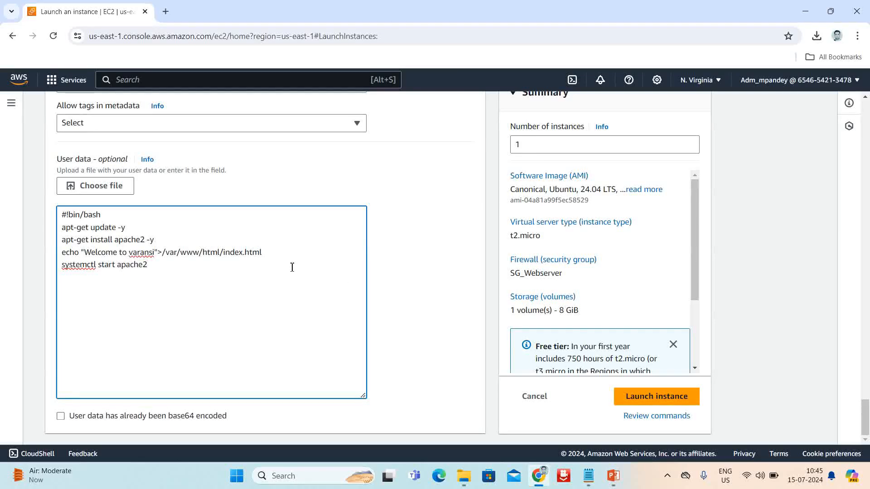
pyautogui.scroll(20, 408, 281)
pyautogui.scroll(20, 429, 289)
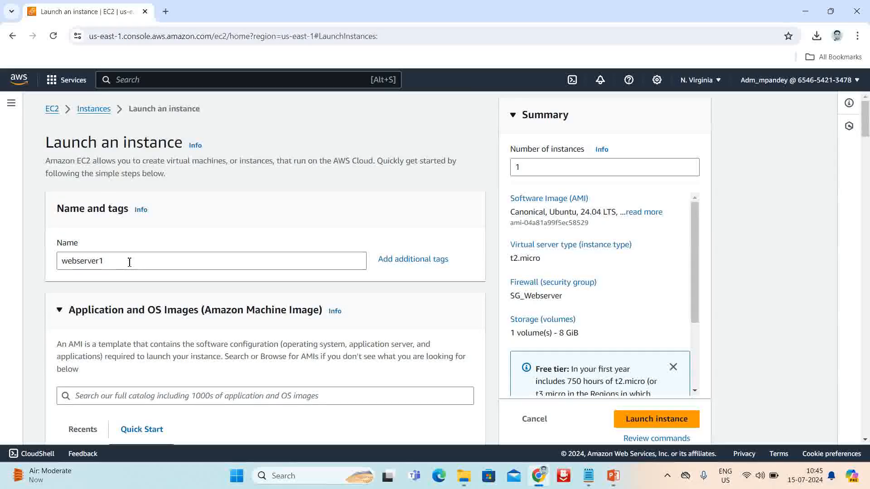
pyautogui.scroll(-3, 198, 325)
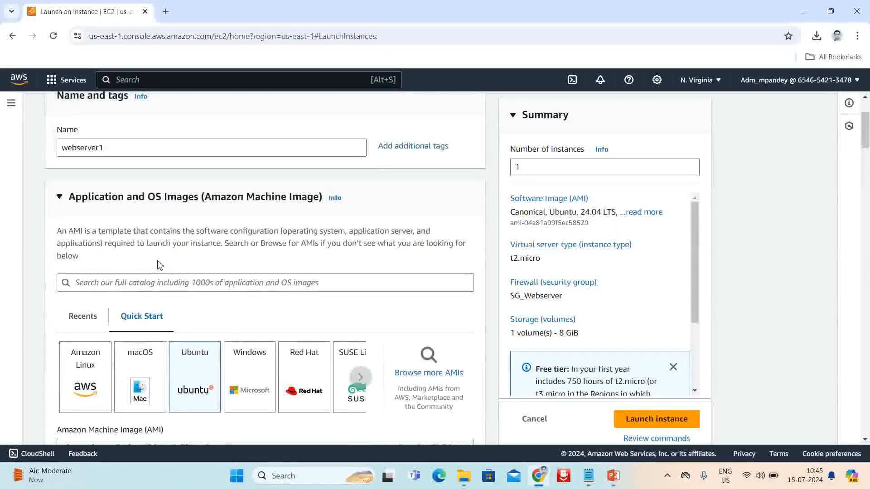
pyautogui.scroll(-1, 195, 326)
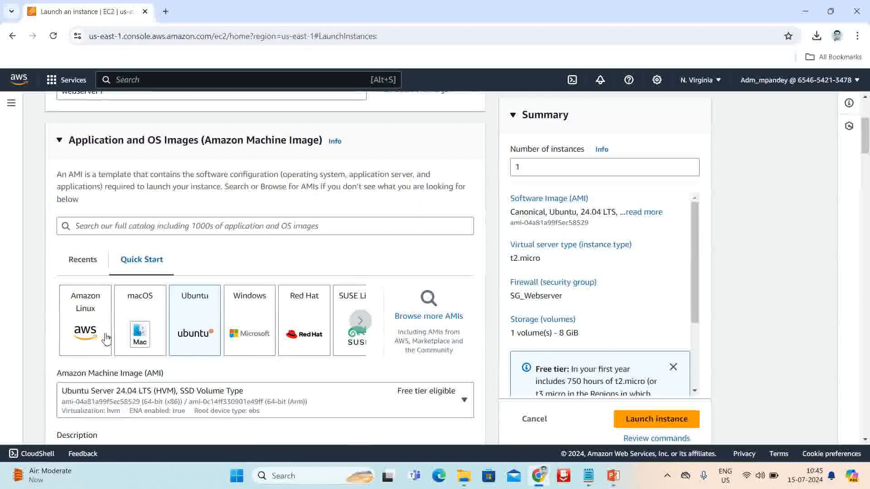
pyautogui.scroll(-3, 233, 300)
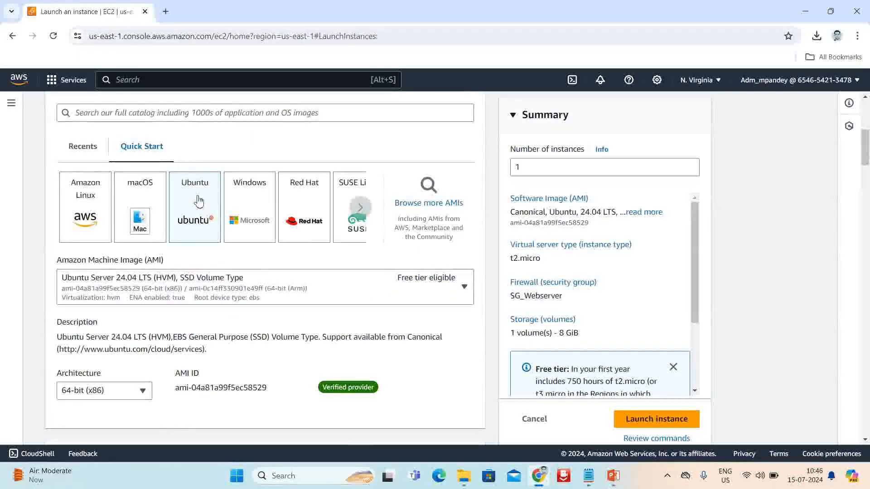
pyautogui.scroll(-6, 249, 268)
pyautogui.scroll(3, 238, 268)
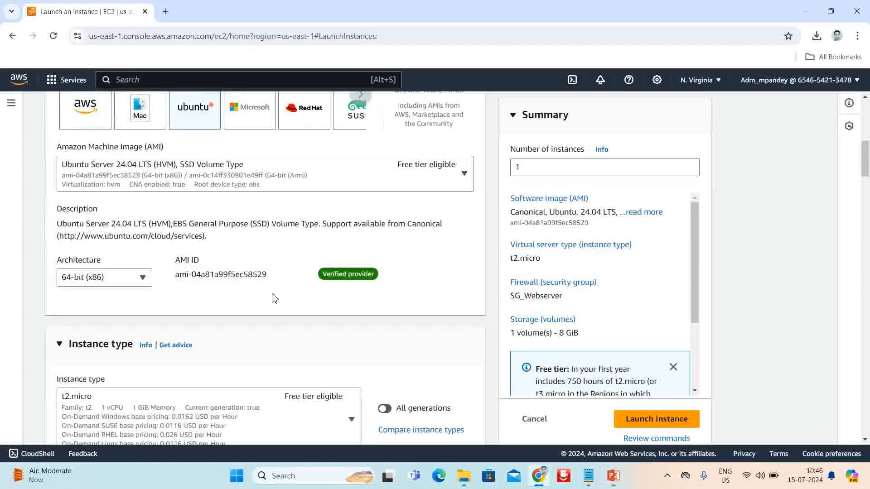
pyautogui.scroll(-4, 272, 297)
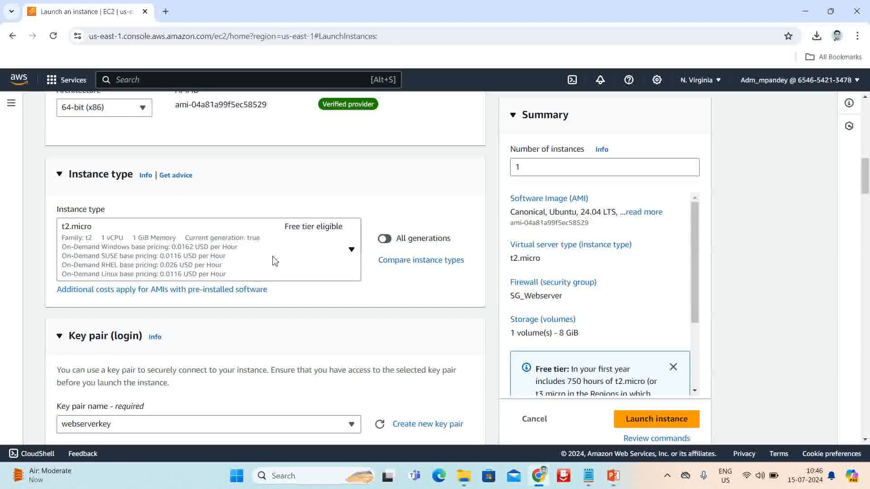
pyautogui.scroll(-1, 346, 313)
pyautogui.scroll(-2, 340, 301)
pyautogui.scroll(-1, 330, 301)
pyautogui.scroll(1, 330, 300)
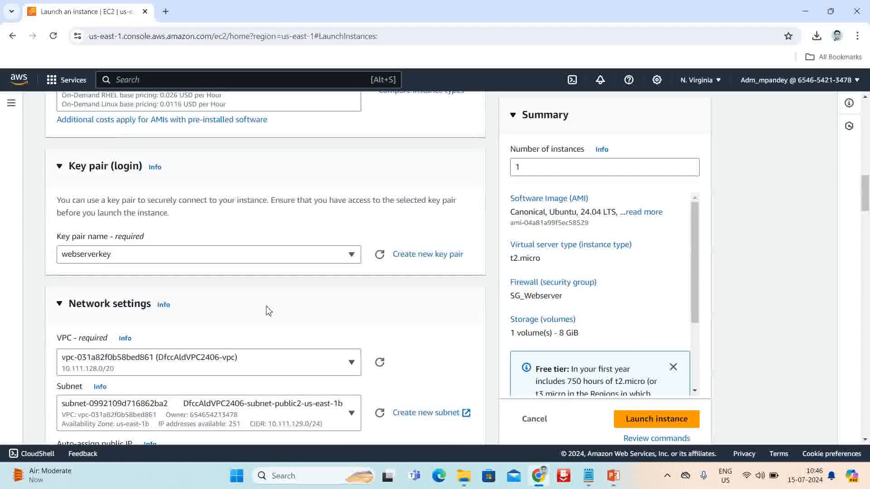
pyautogui.scroll(-2, 267, 308)
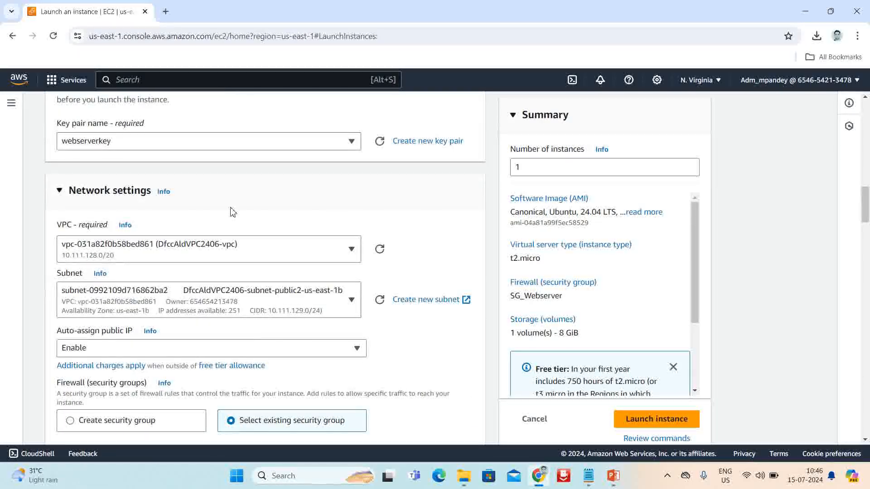
# Keep the selected VPC and review storage and Advanced details down to the user data script
pyautogui.click(351, 257)
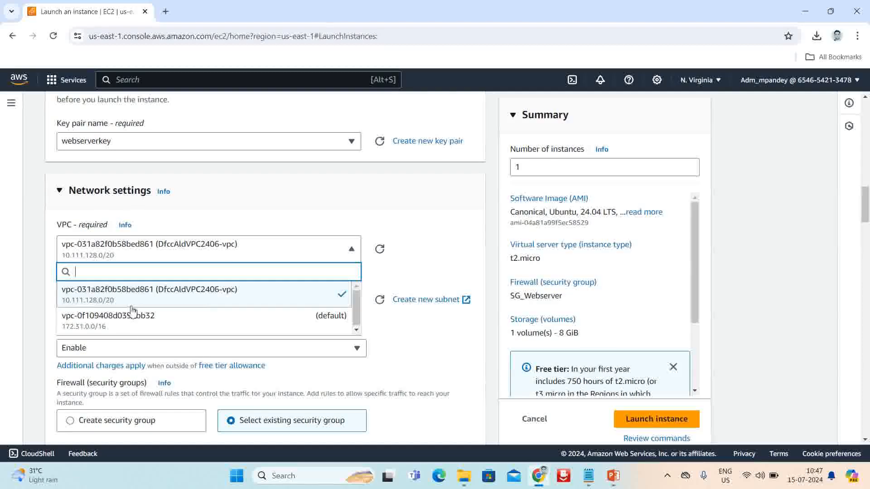
pyautogui.click(444, 231)
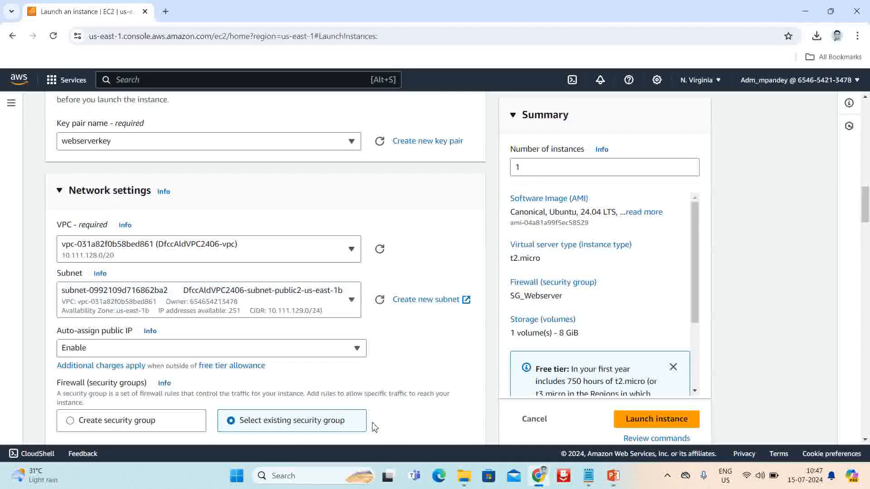
pyautogui.scroll(-2, 104, 234)
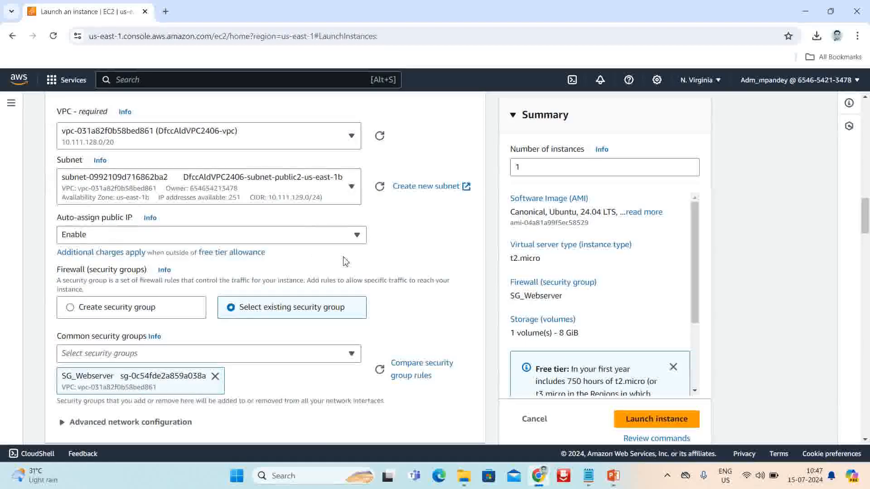
pyautogui.scroll(-1, 345, 261)
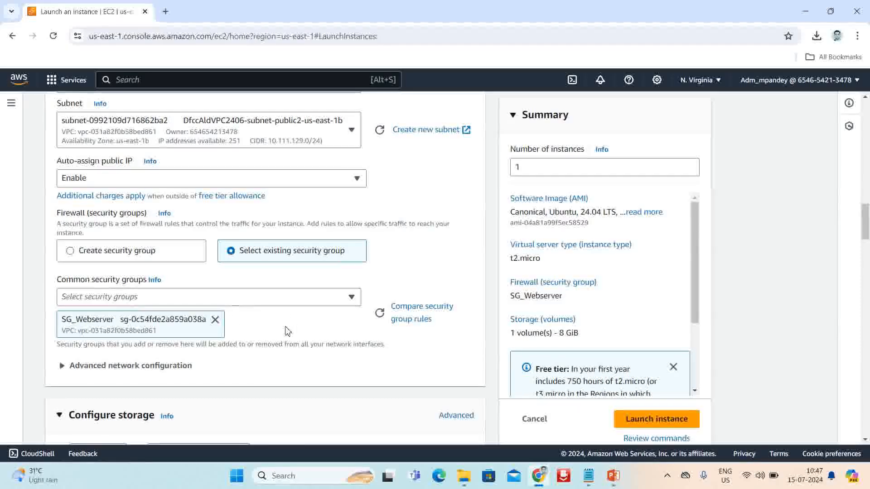
pyautogui.scroll(-8, 287, 331)
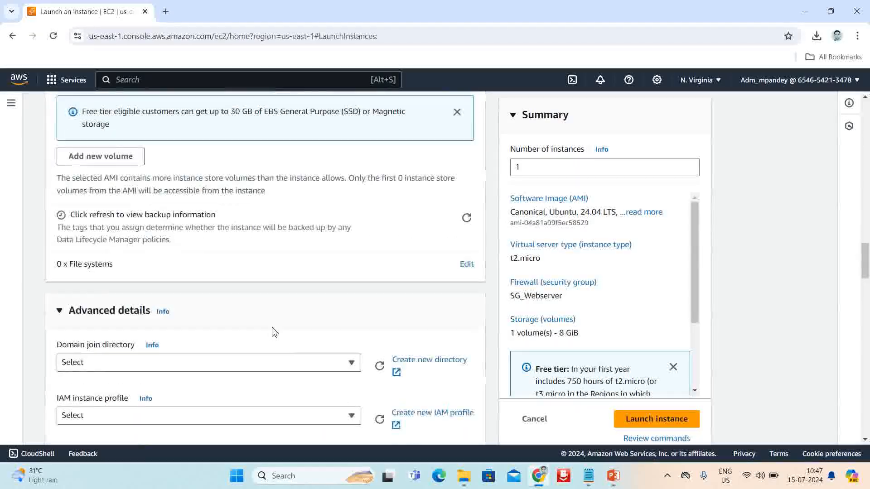
pyautogui.scroll(4, 274, 332)
pyautogui.scroll(-2, 225, 339)
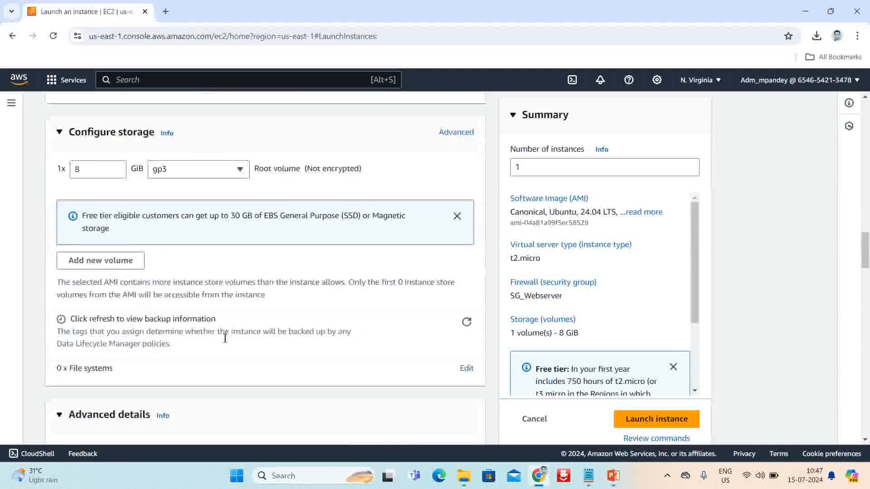
pyautogui.scroll(-15, 225, 339)
pyautogui.scroll(-8, 225, 339)
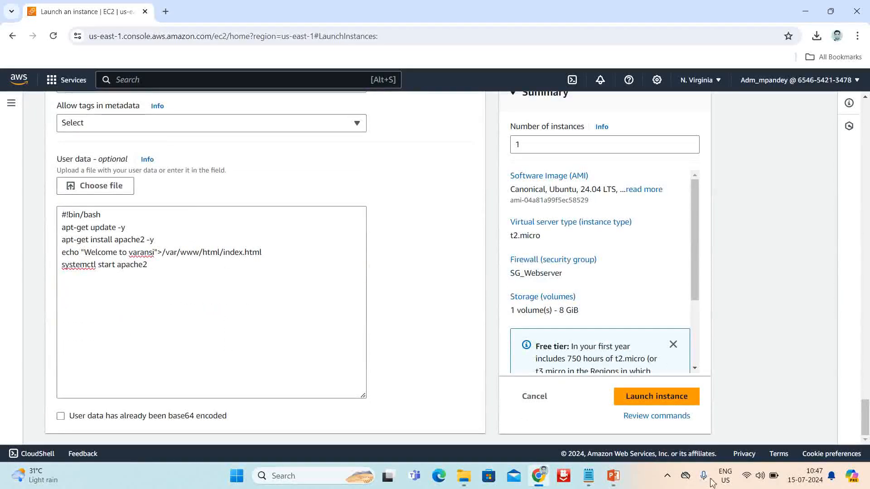
# Launch the instance and view the Instances list, where webserver1 shows Pending
pyautogui.click(684, 397)
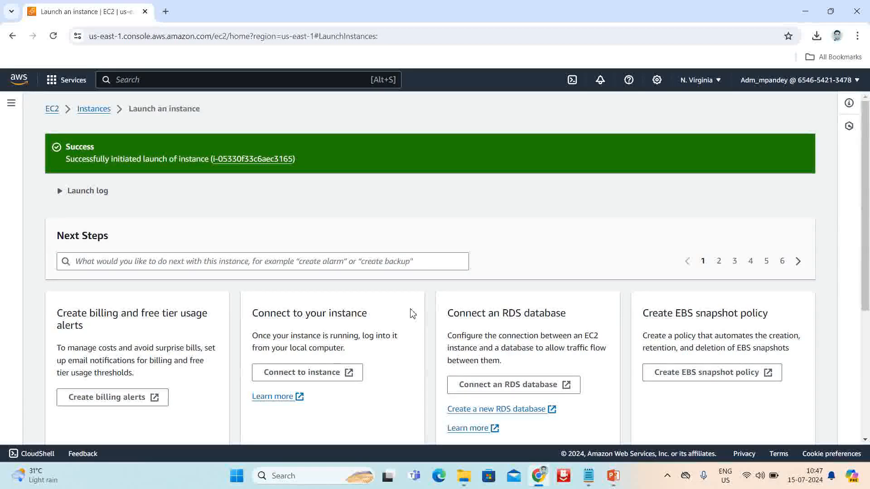
pyautogui.click(88, 110)
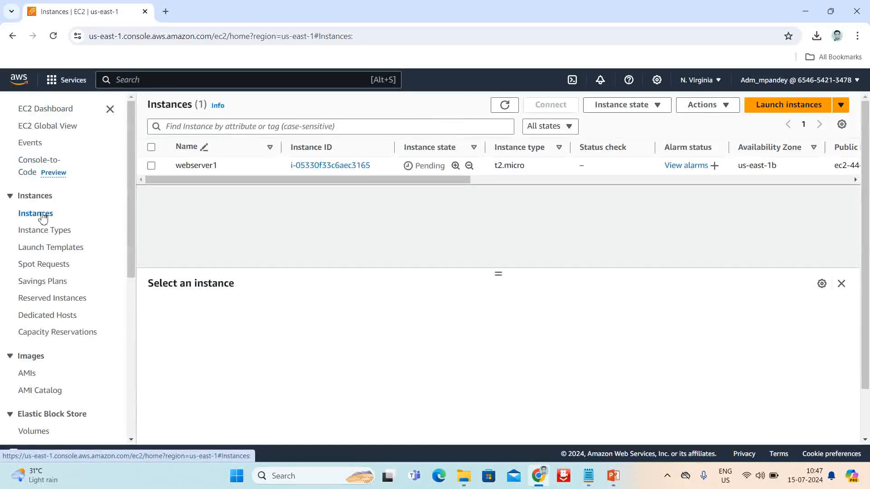
# Refresh until webserver1 is Running, then open its summary showing public IP 44.195.81.164
pyautogui.click(499, 181)
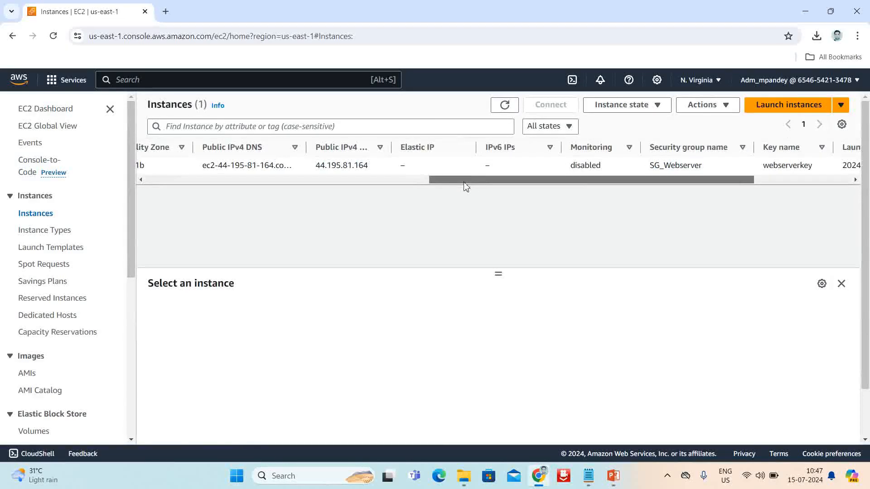
pyautogui.moveTo(464, 181); pyautogui.dragTo(185, 204)
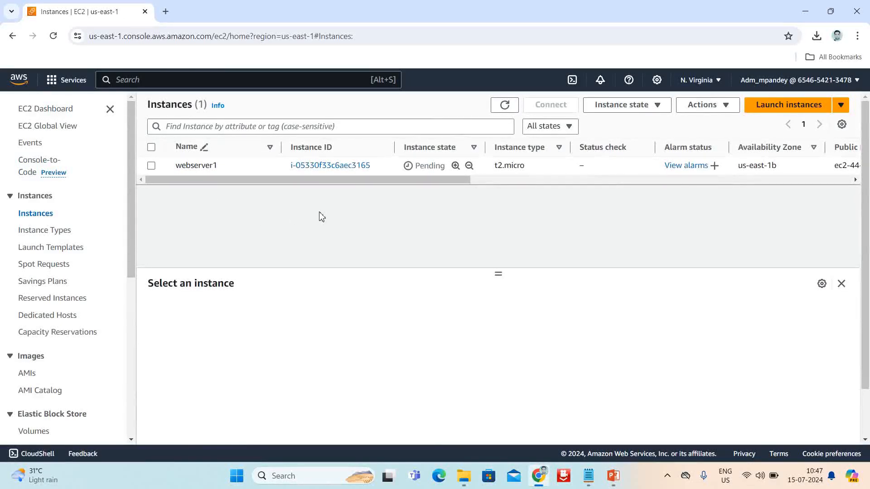
pyautogui.click(504, 108)
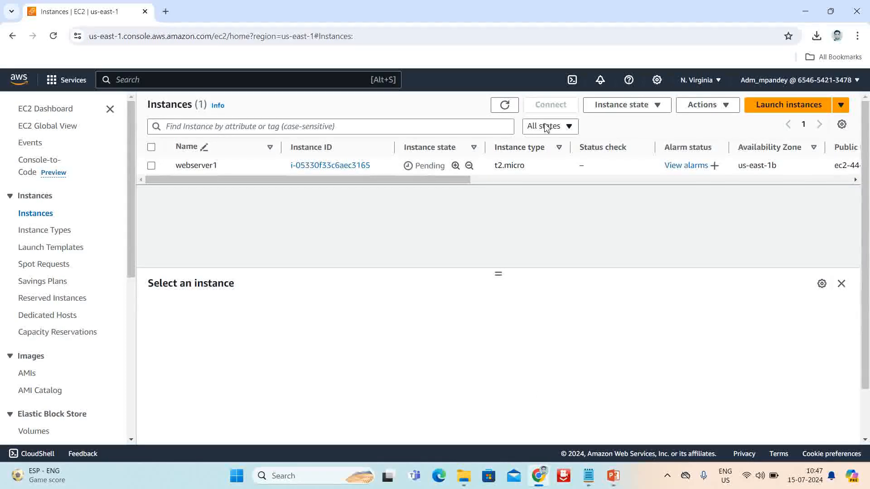
pyautogui.click(504, 107)
pyautogui.click(505, 107)
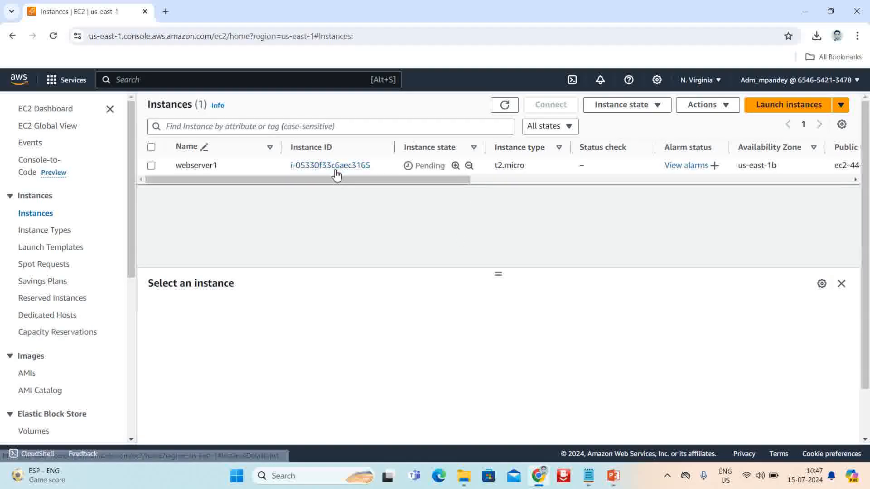
pyautogui.click(507, 105)
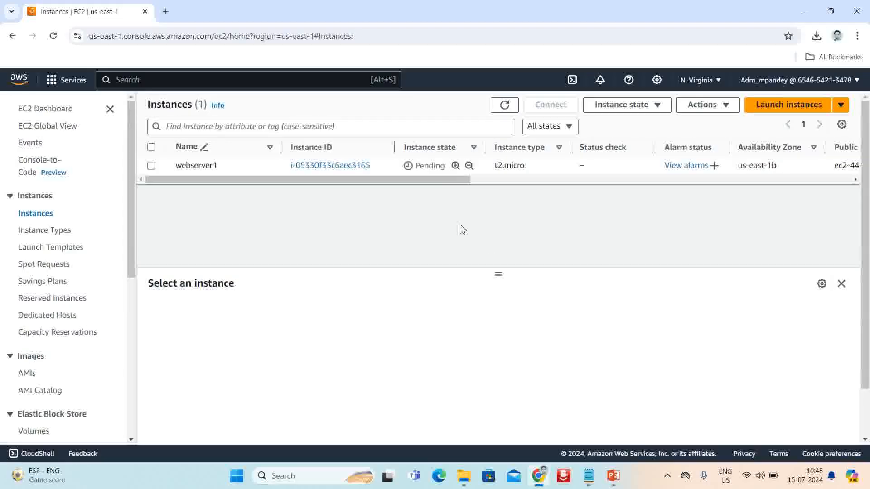
pyautogui.click(504, 105)
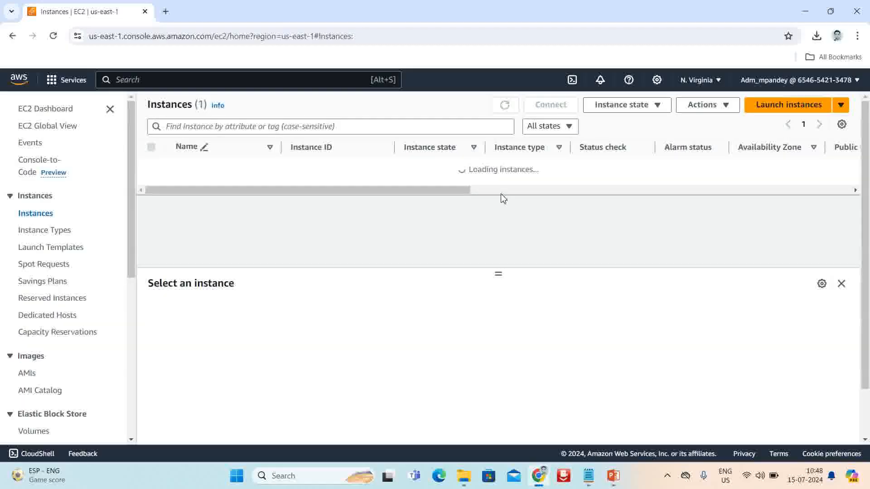
pyautogui.click(501, 108)
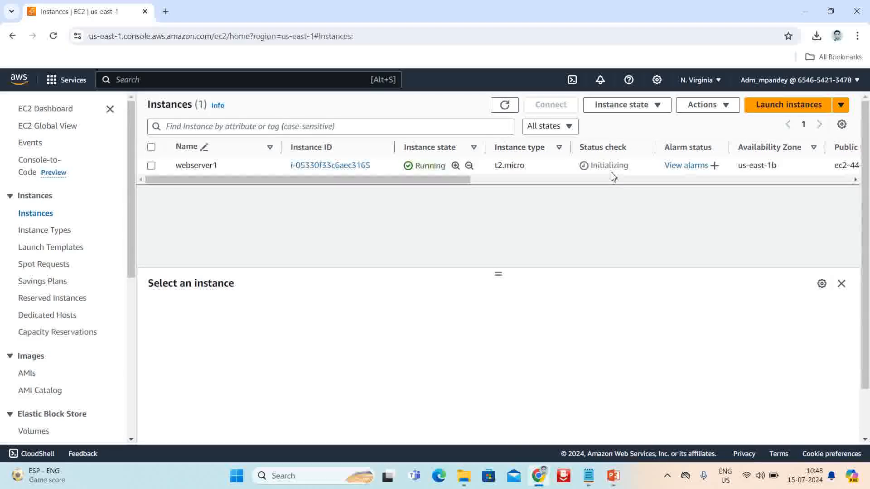
pyautogui.click(508, 107)
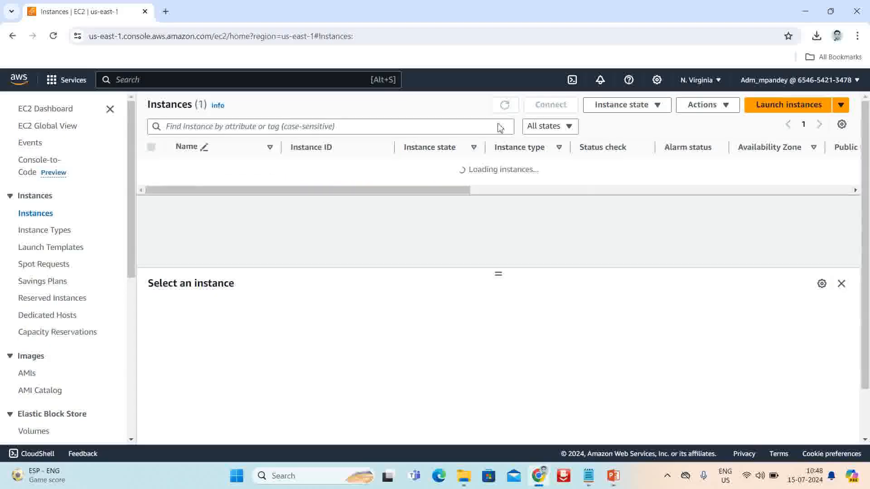
pyautogui.click(324, 166)
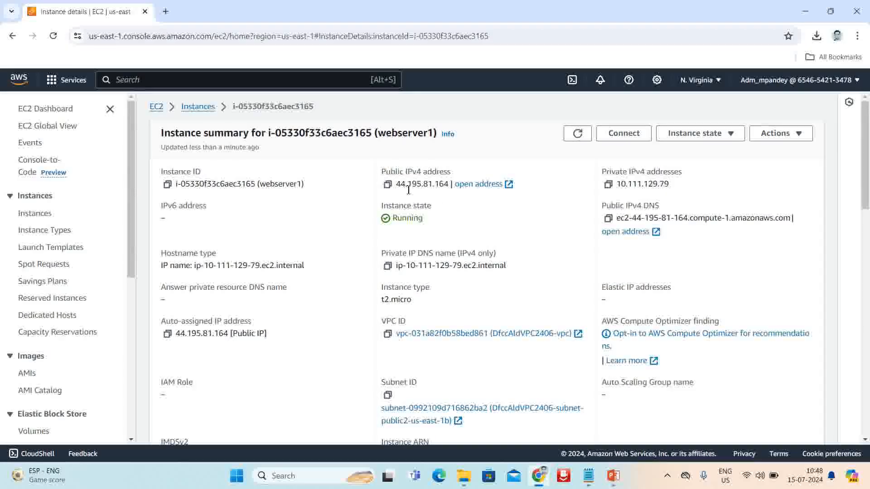
# Open 44.195.81.164 in a new tab over http to show the Apache2 Ubuntu Default Page
pyautogui.click(471, 187)
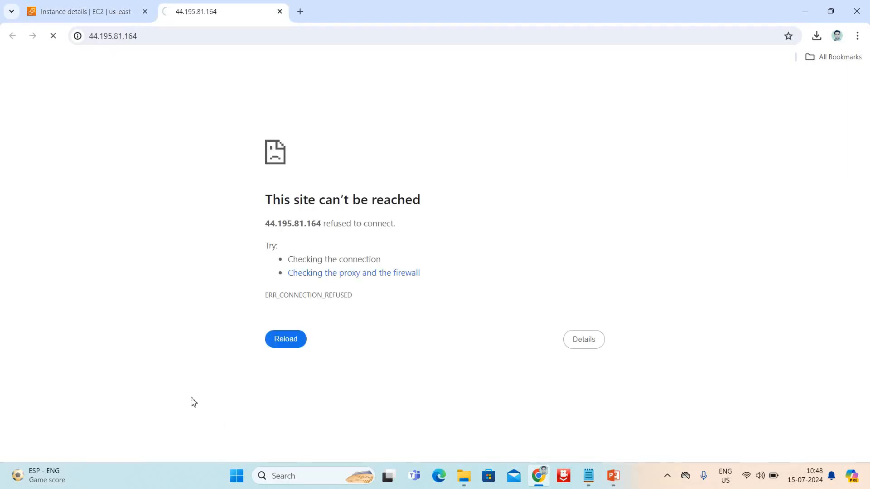
pyautogui.click(173, 40)
pyautogui.click(162, 105)
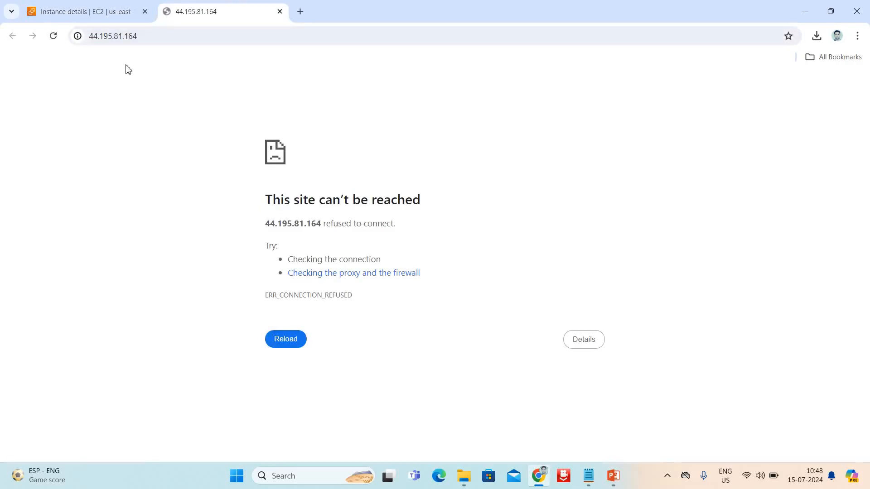
pyautogui.click(93, 41)
pyautogui.click(91, 43)
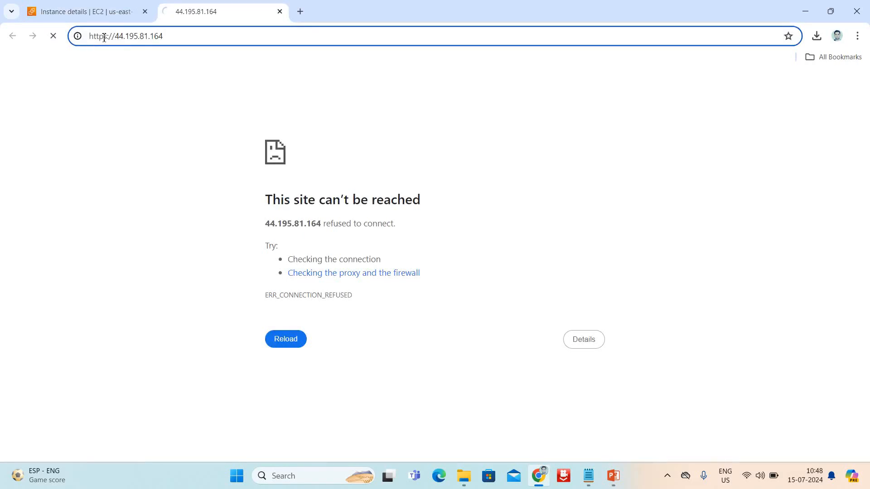
pyautogui.press('BackSpace')
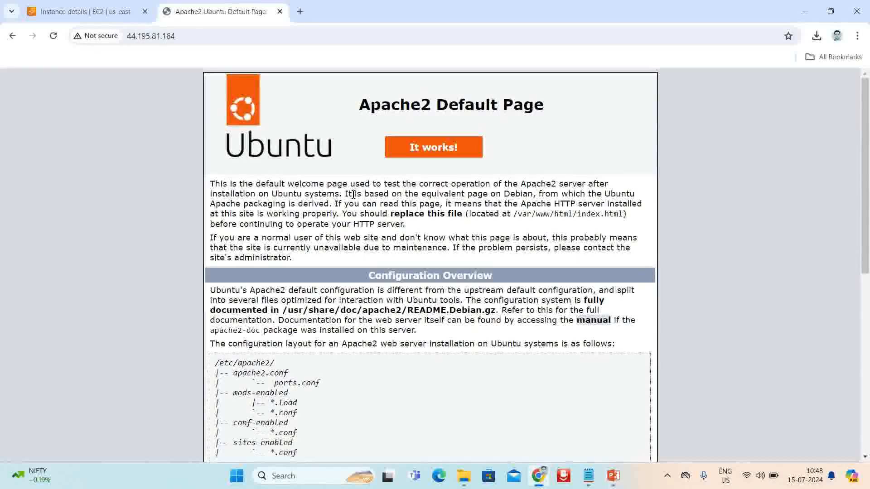
# Look over the Apache2 Default Page and its web address, then close that tab
pyautogui.scroll(-3, 354, 199)
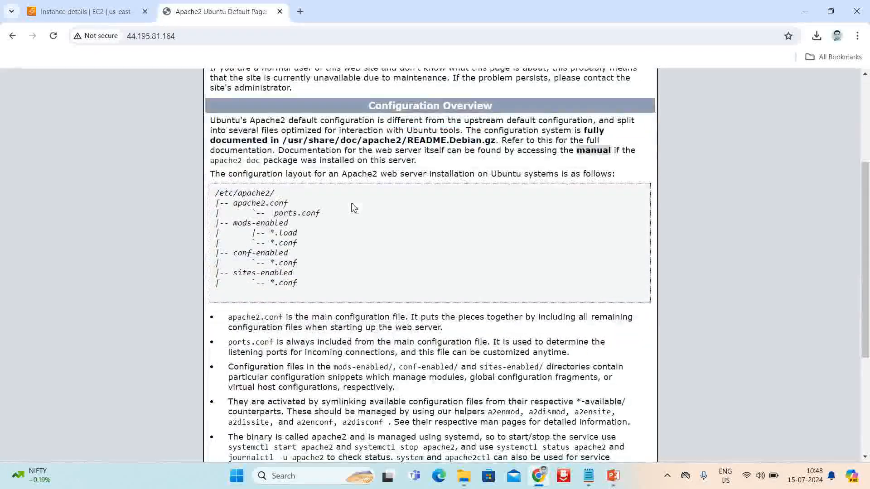
pyautogui.scroll(-4, 354, 208)
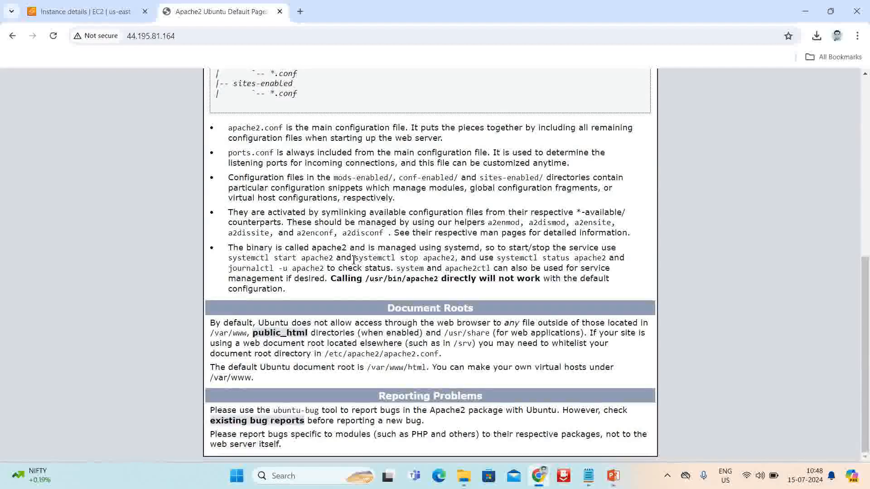
pyautogui.scroll(8, 354, 261)
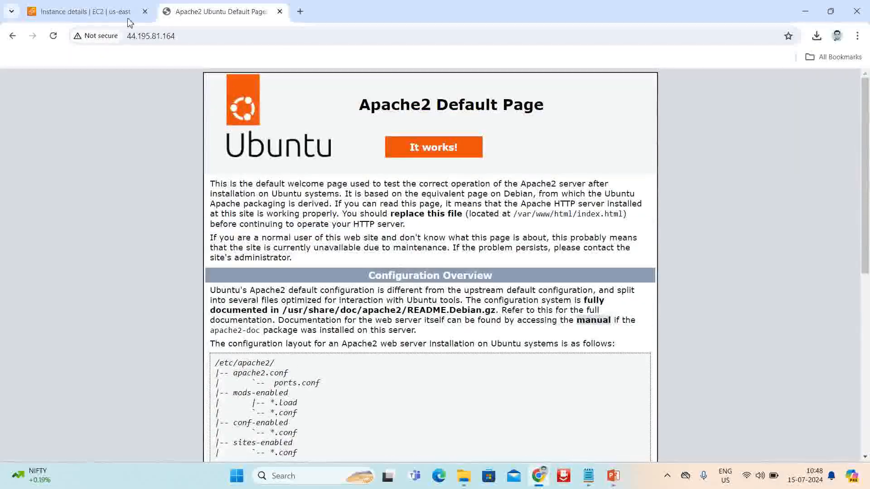
pyautogui.click(204, 36)
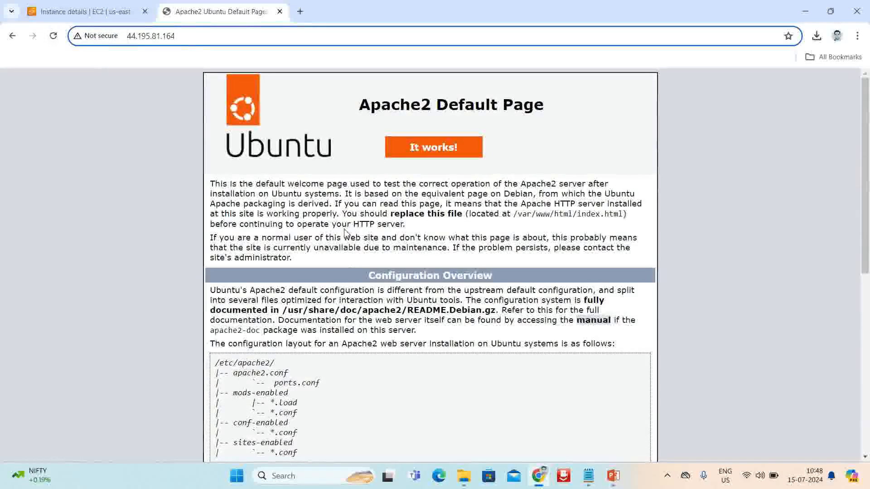
pyautogui.click(431, 149)
pyautogui.scroll(-1, 214, 406)
pyautogui.scroll(-7, 214, 406)
pyautogui.scroll(8, 199, 295)
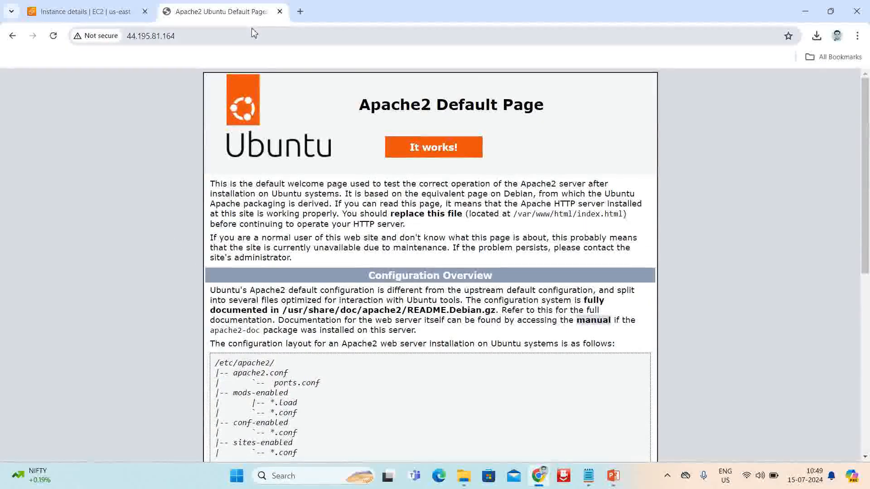
pyautogui.click(279, 11)
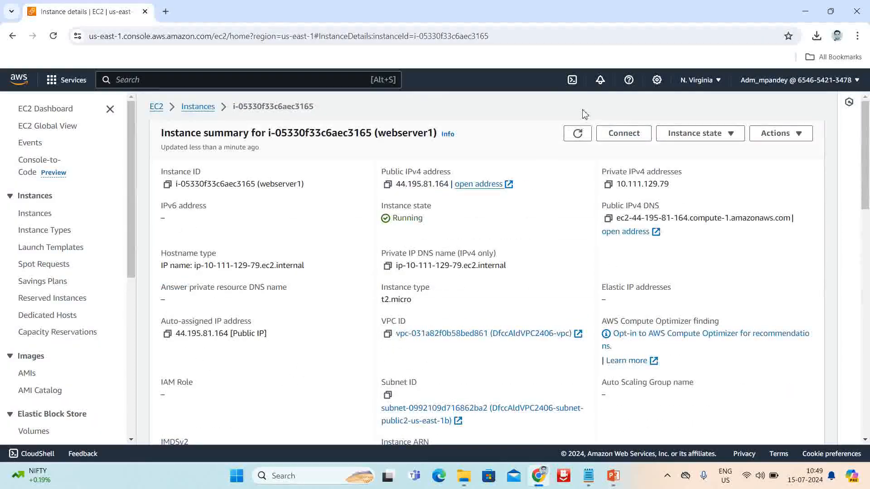
# Refresh webserver1's details and open its public address 44.195.81.164 over http instead of https
pyautogui.click(577, 134)
pyautogui.click(481, 186)
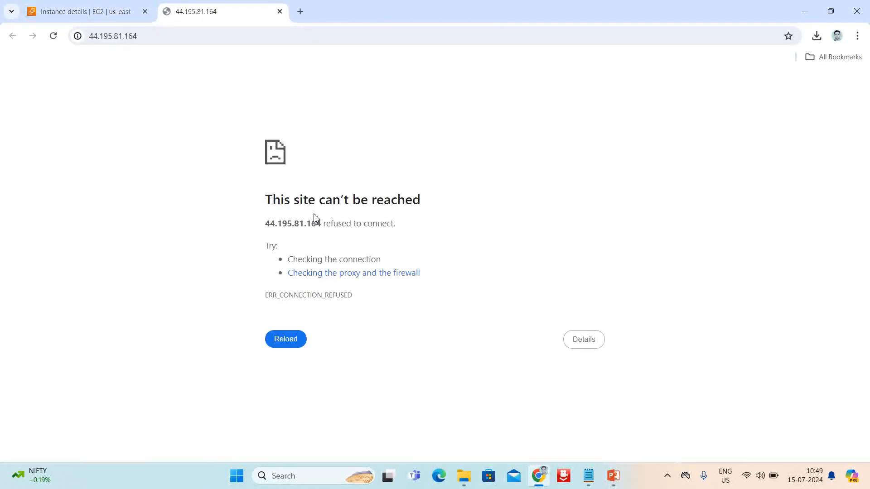
pyautogui.click(155, 41)
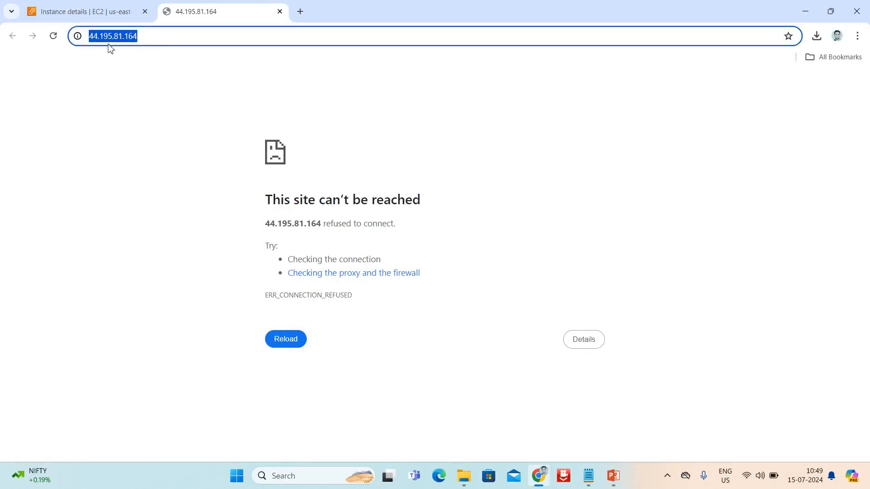
pyautogui.click(89, 39)
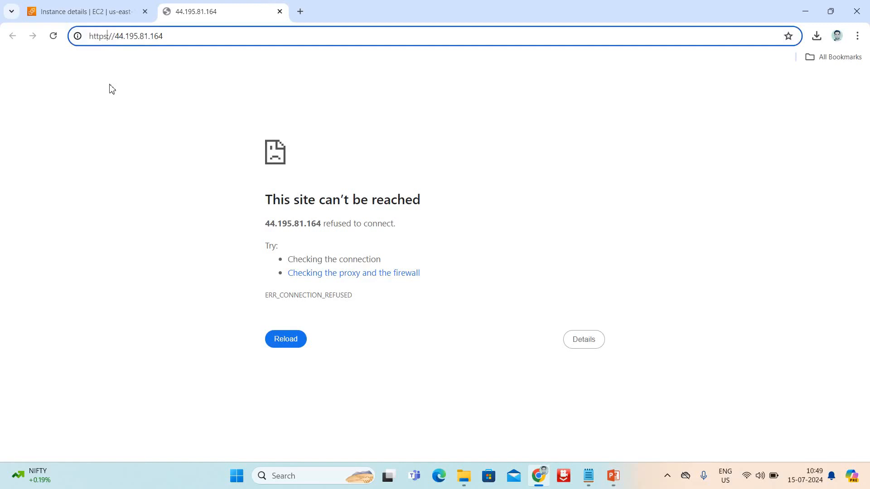
pyautogui.press('BackSpace')
pyautogui.press('BackSpace')
pyautogui.press('Return')
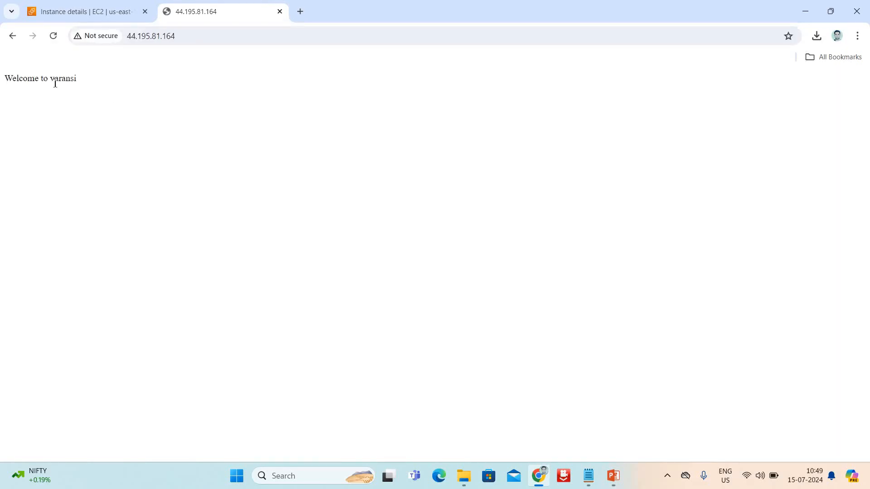
pyautogui.tripleClick(54, 84)
pyautogui.click(78, 154)
pyautogui.moveTo(3, 77); pyautogui.dragTo(101, 91)
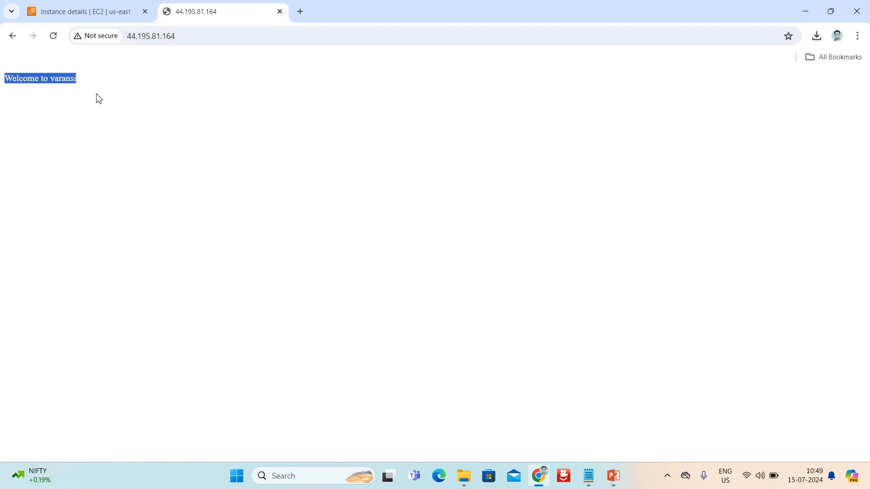
pyautogui.click(138, 161)
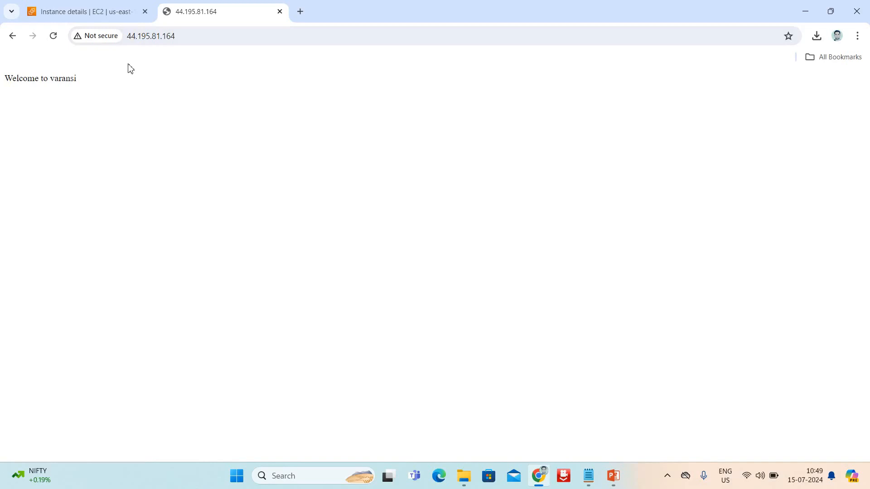
pyautogui.click(130, 36)
pyautogui.click(178, 169)
# Go through the Instances list to webserver1's details and open its Connect page
pyautogui.click(93, 14)
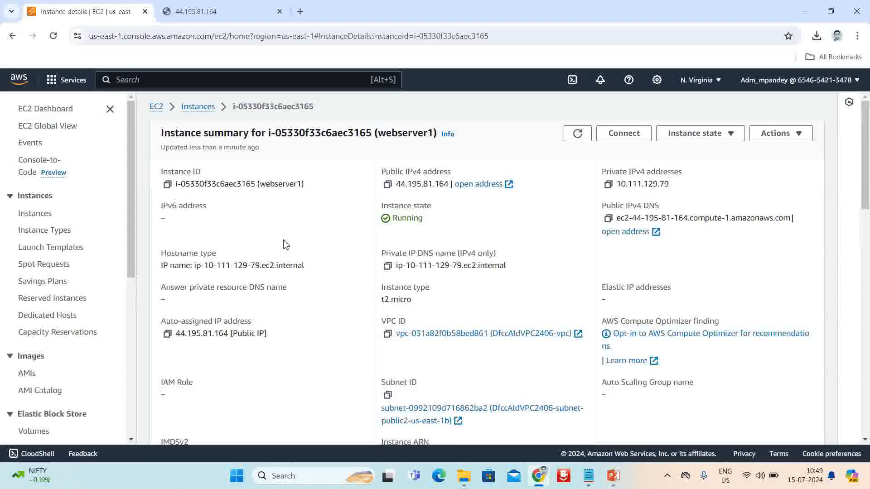
pyautogui.scroll(-20, 290, 323)
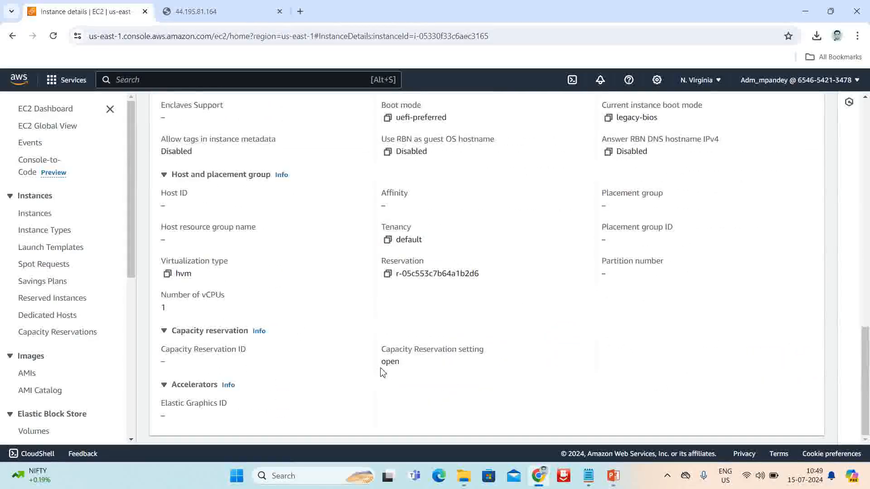
pyautogui.scroll(20, 382, 372)
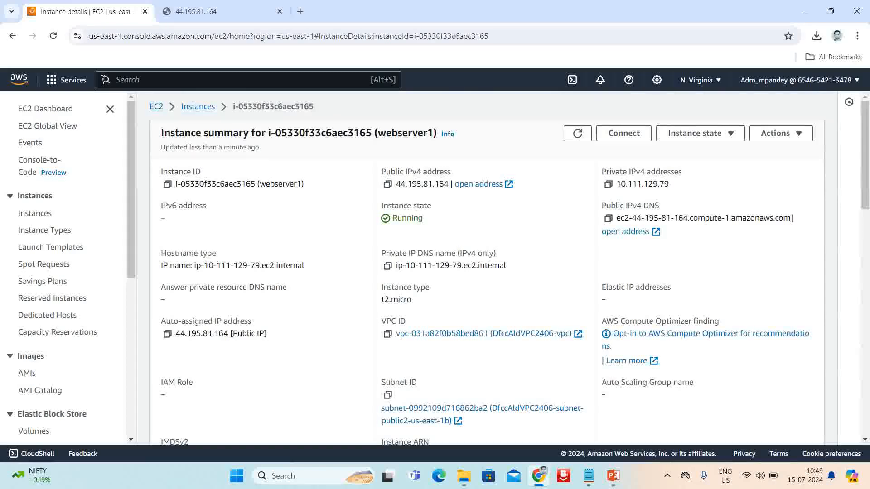
pyautogui.click(36, 213)
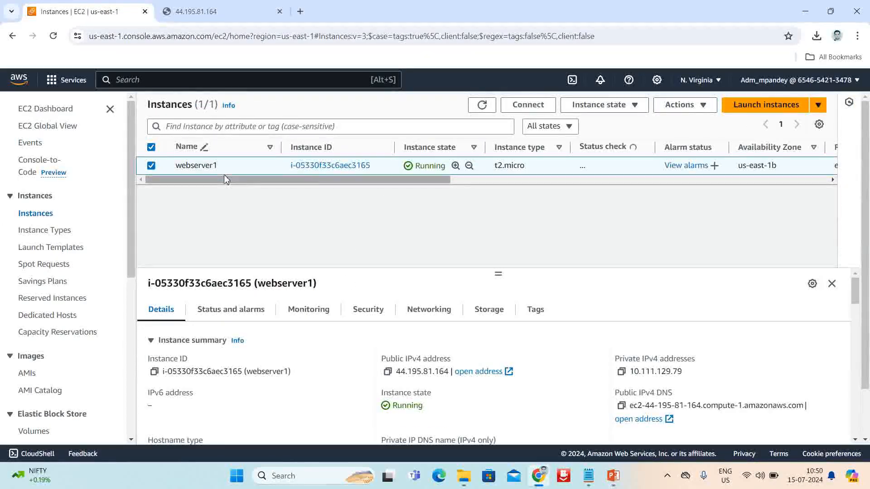
pyautogui.click(326, 169)
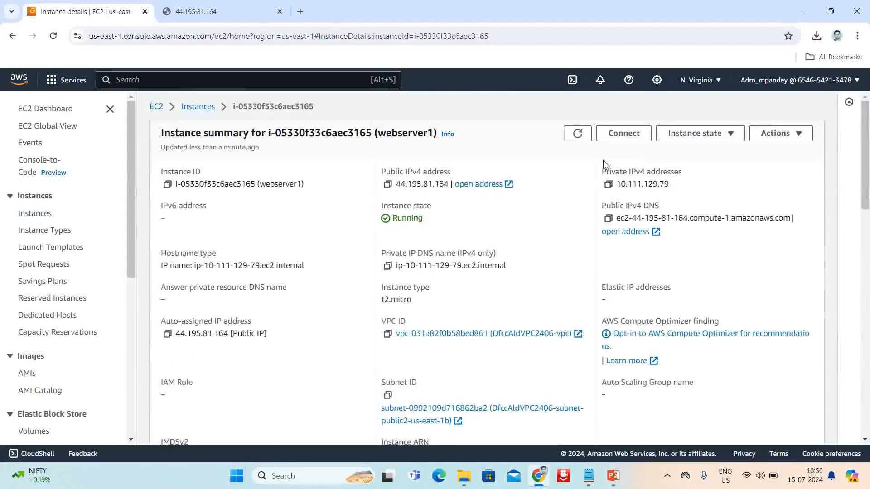
pyautogui.click(621, 141)
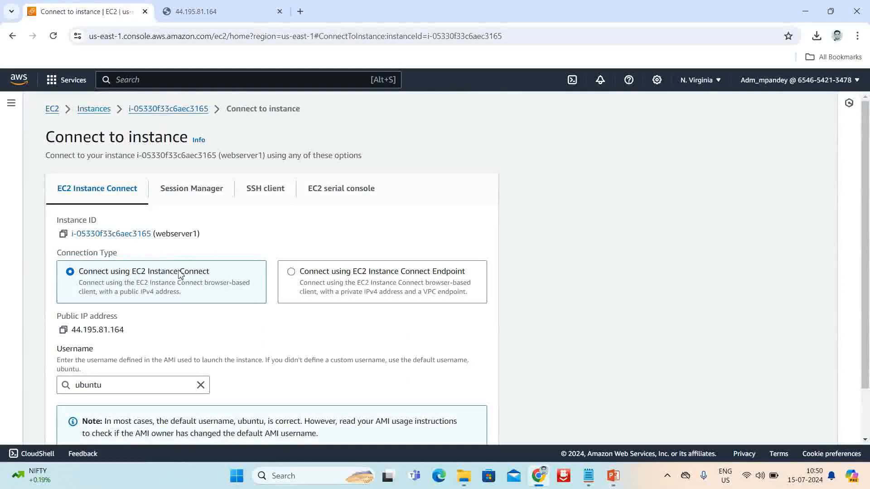
# Start an EC2 Instance Connect terminal on webserver1, then return to the 44.195.81.164 tab
pyautogui.scroll(-2, 179, 271)
pyautogui.click(492, 428)
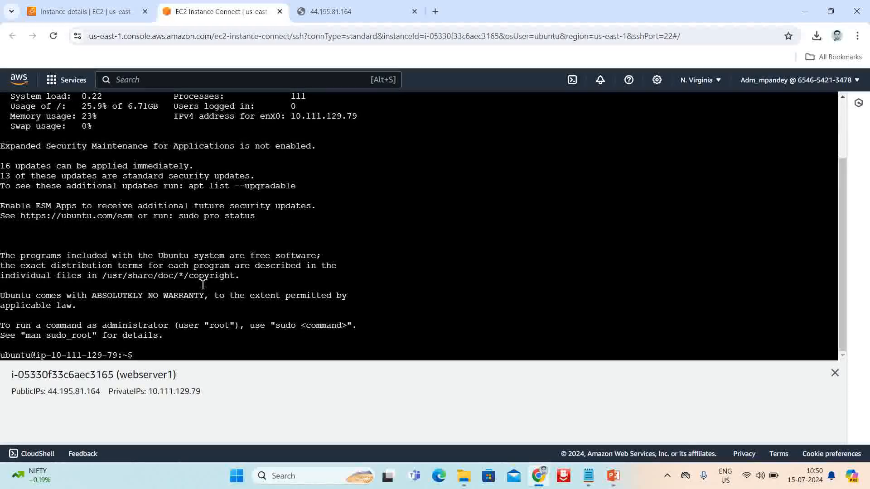
pyautogui.click(333, 13)
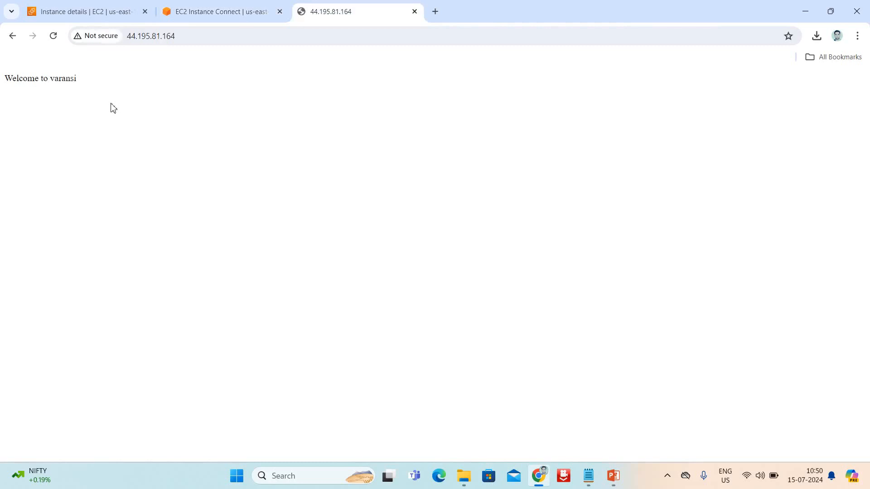
# Close the Welcome to varansi tab and copy the public IPv4 address 44.195.81.164
pyautogui.click(130, 40)
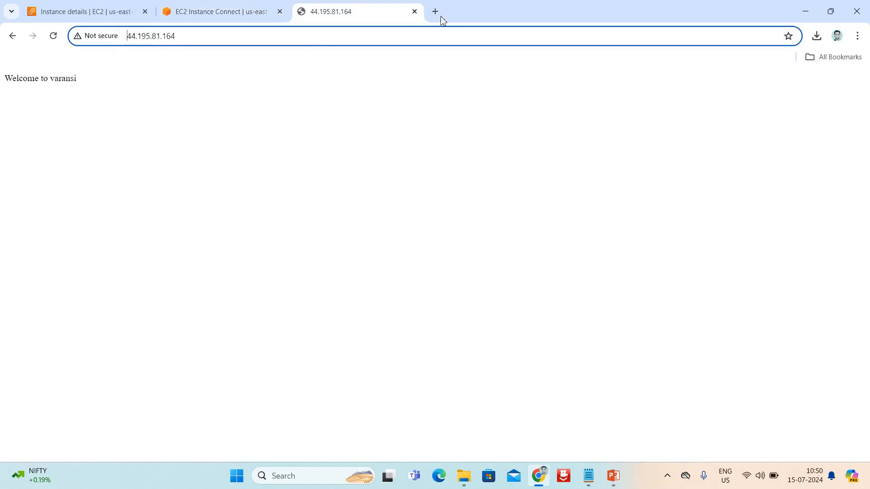
pyautogui.click(413, 12)
pyautogui.click(52, 13)
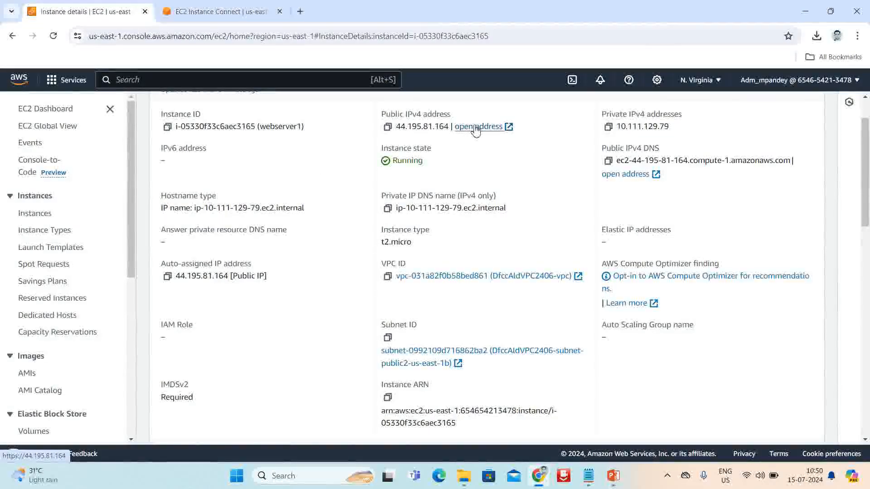
pyautogui.moveTo(451, 129); pyautogui.dragTo(397, 127)
pyautogui.hotkey('ctrl', 'c')
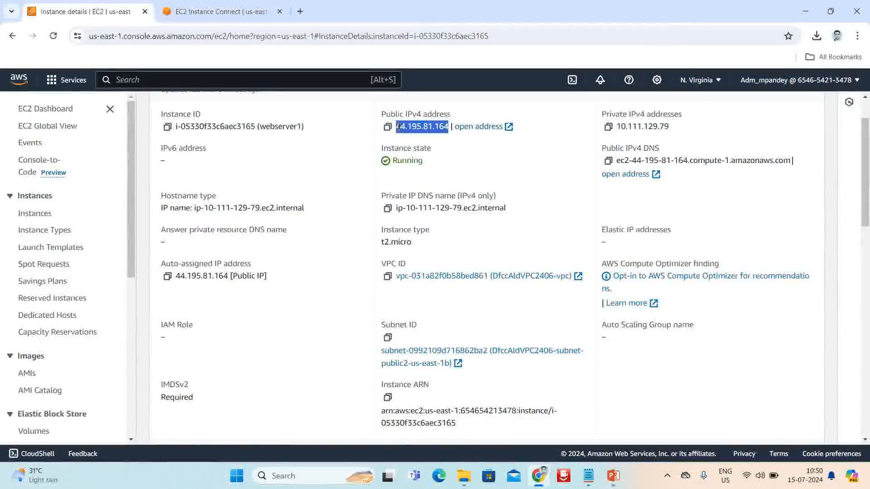
pyautogui.click(300, 12)
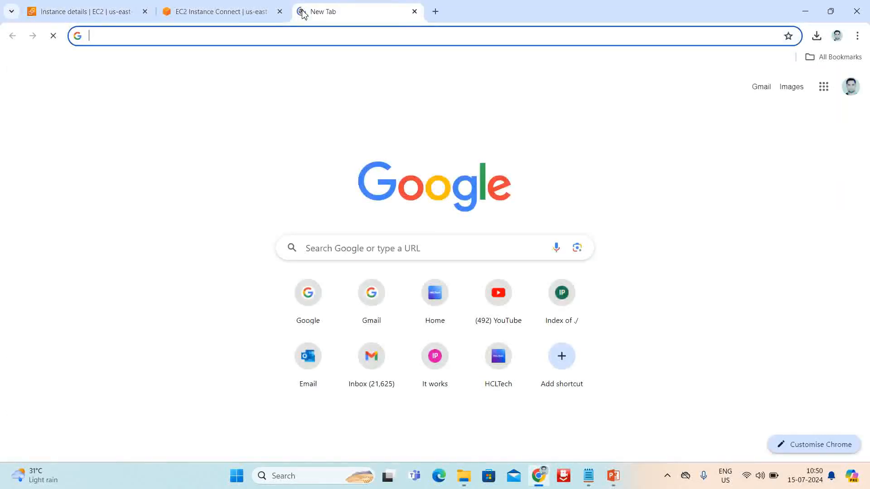
pyautogui.write('http://44.195.81.164')
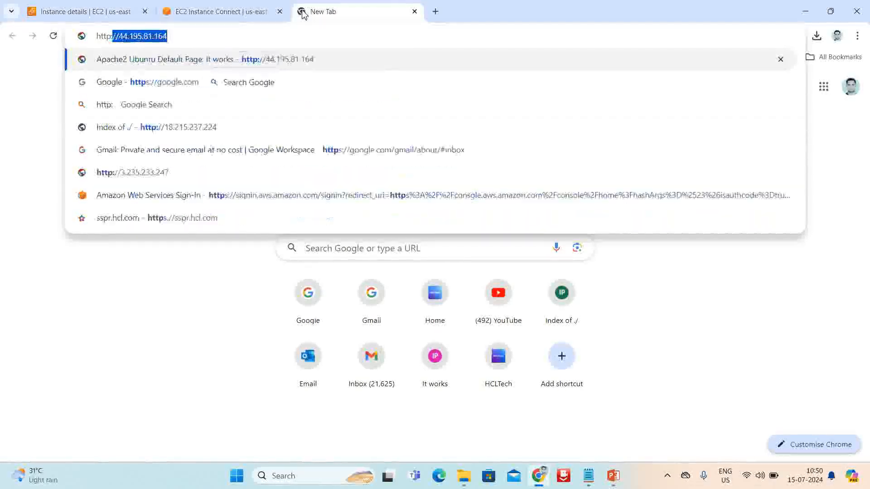
pyautogui.hotkey('ctrl', 'v')
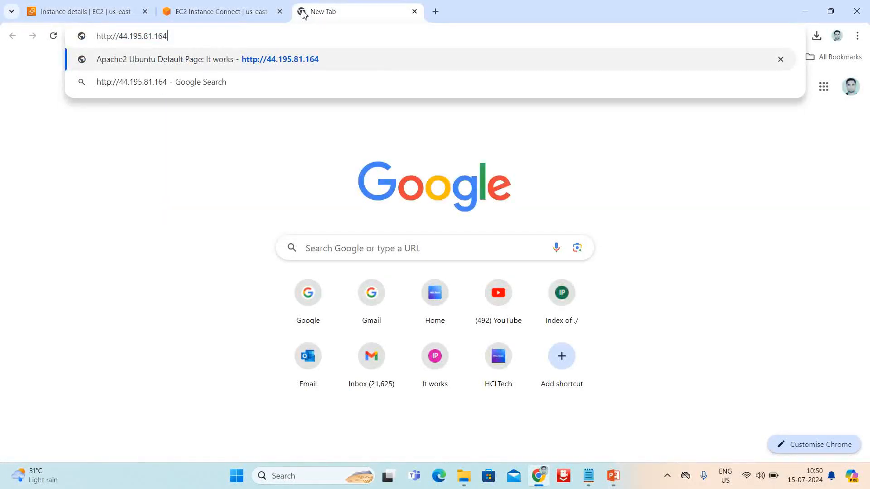
pyautogui.press('Return')
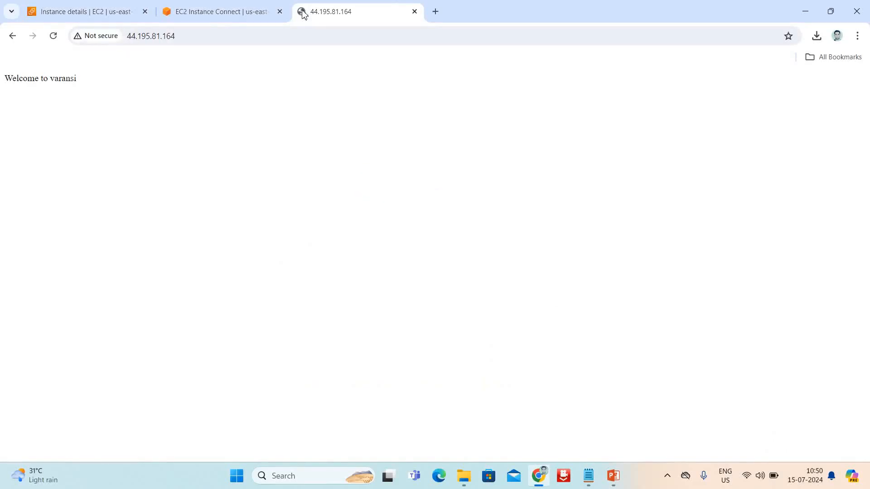
pyautogui.moveTo(9, 80); pyautogui.dragTo(151, 93)
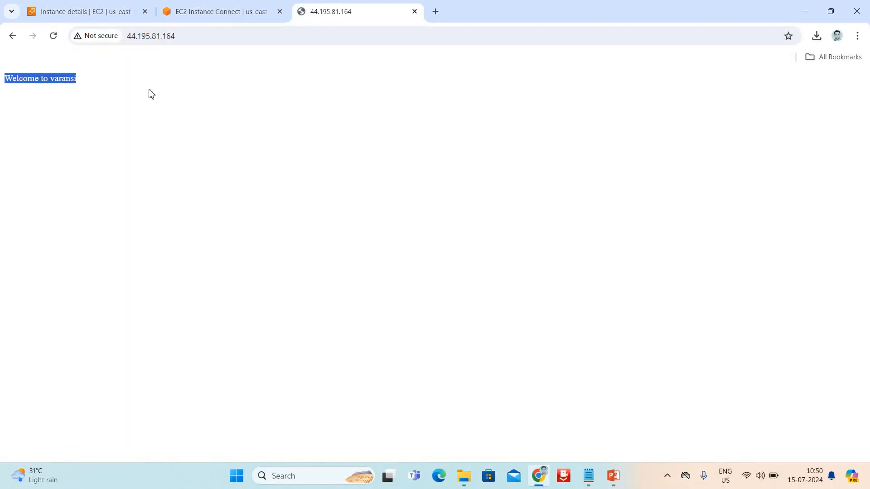